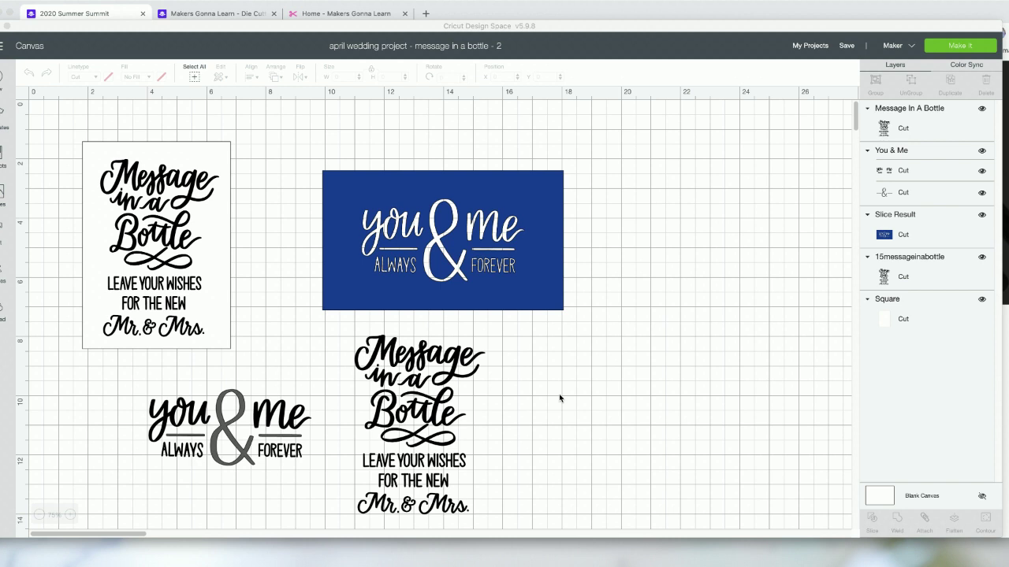
- Move the You & Me text to the far side of the blue stencil rectangle and shift the rectangle to about X 8.73, Y 1.39
left_click(212, 418)
left_click_drag(213, 418, 659, 272)
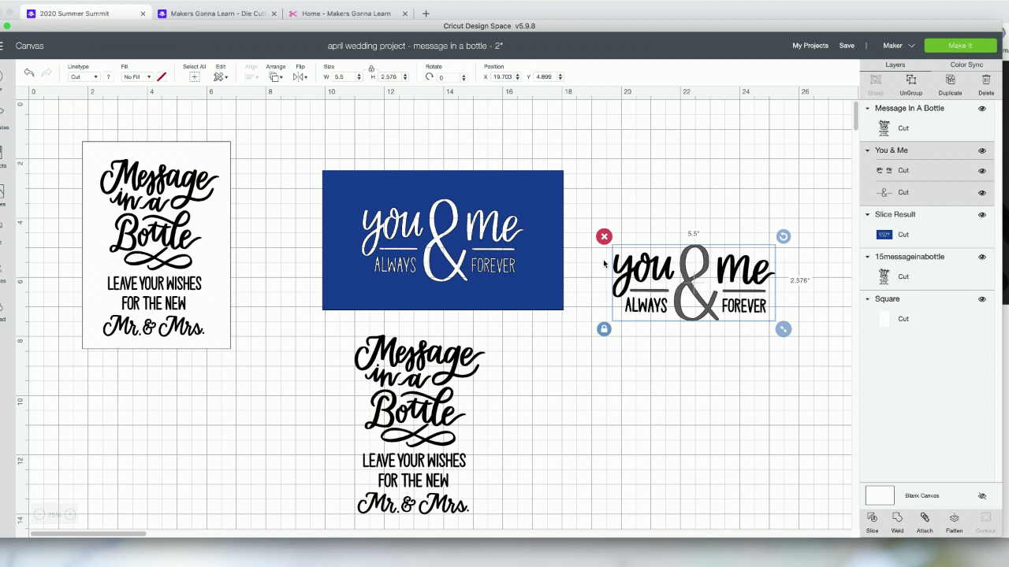
left_click(496, 235)
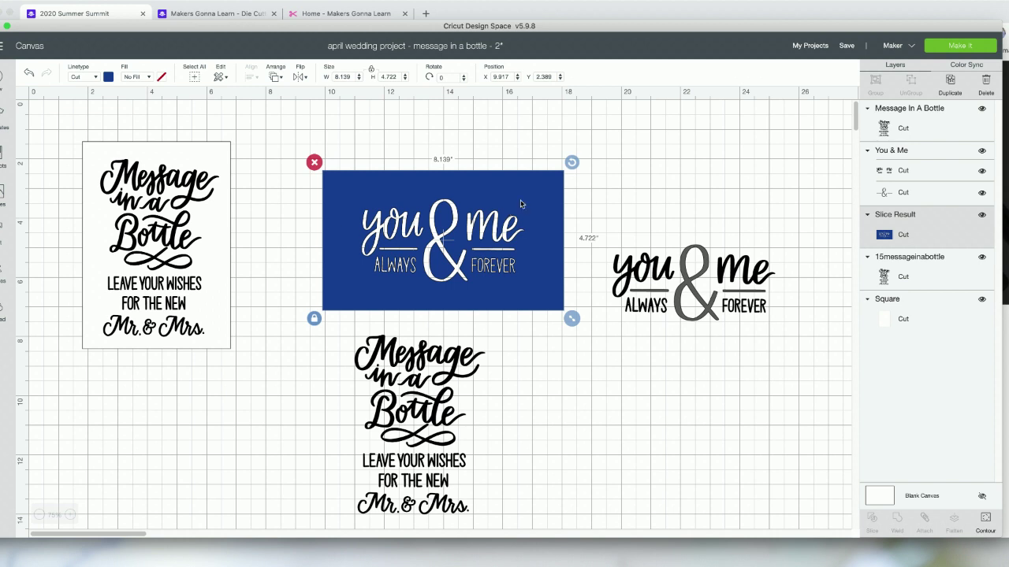
left_click_drag(517, 196, 499, 182)
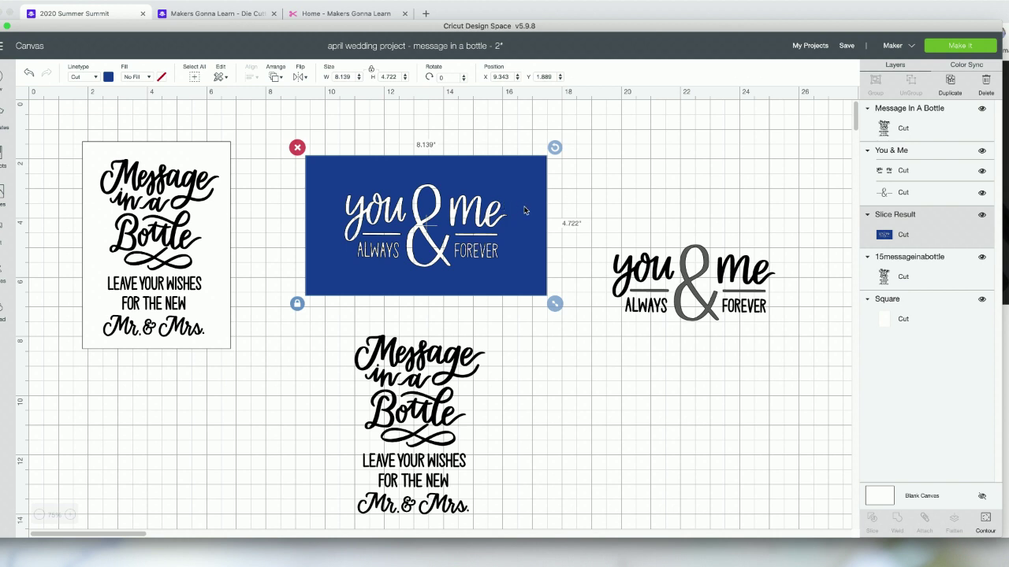
left_click_drag(525, 210, 507, 196)
- Reposition the You & Me text at about X 19.26, Y 3.08 and weld its layers into one
left_click_drag(653, 268, 647, 259)
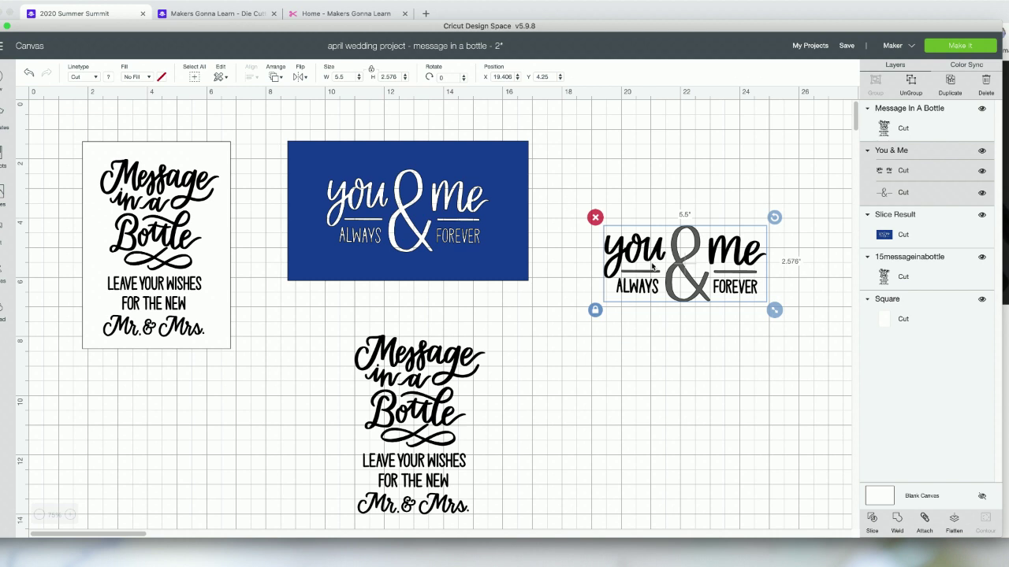
left_click_drag(652, 268, 648, 233)
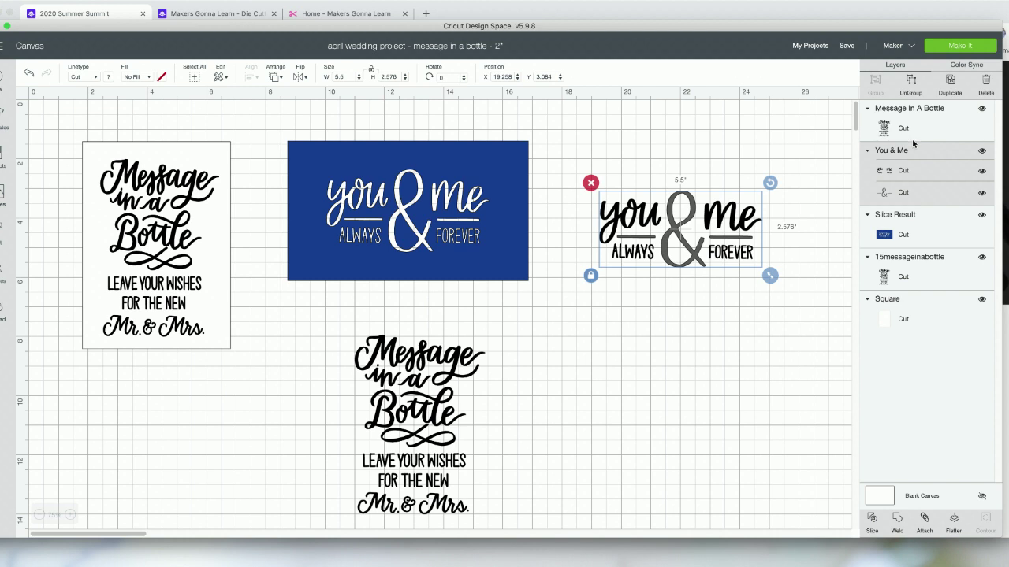
left_click(899, 524)
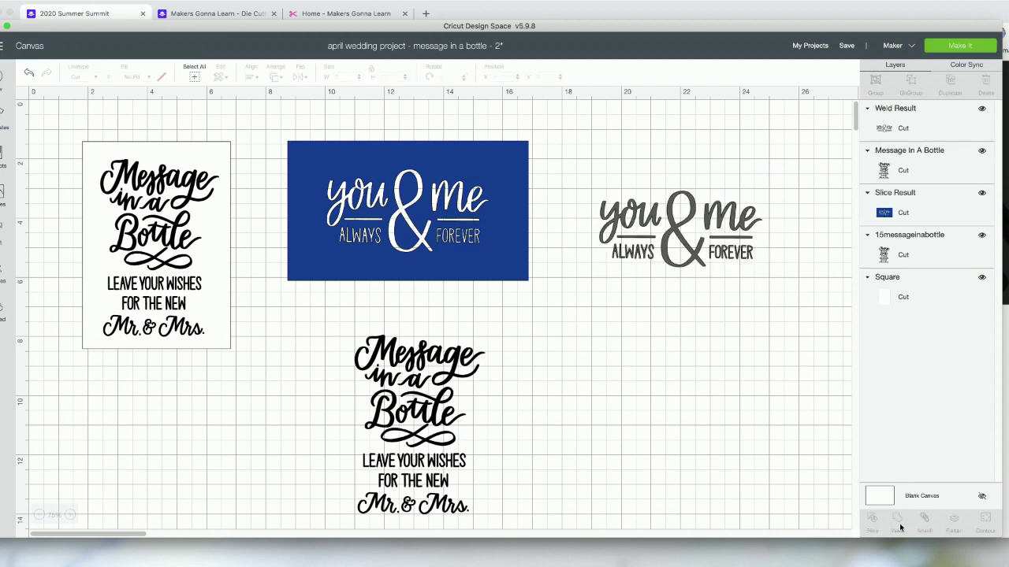
left_click(910, 122)
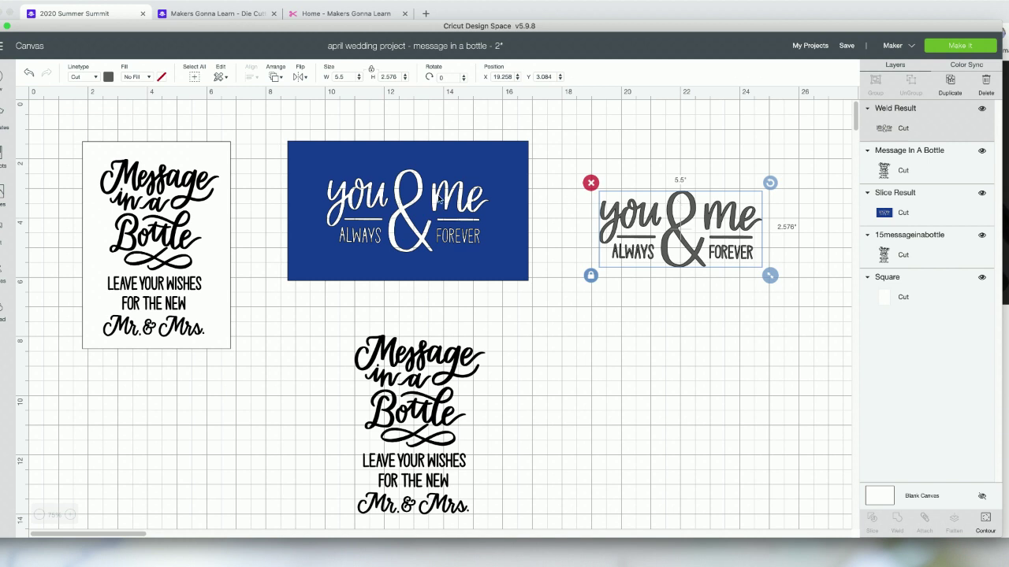
- Preview the cutting mats, examining the blue stencil on mat 4 and the grey You & Me text on mat 3
left_click(962, 47)
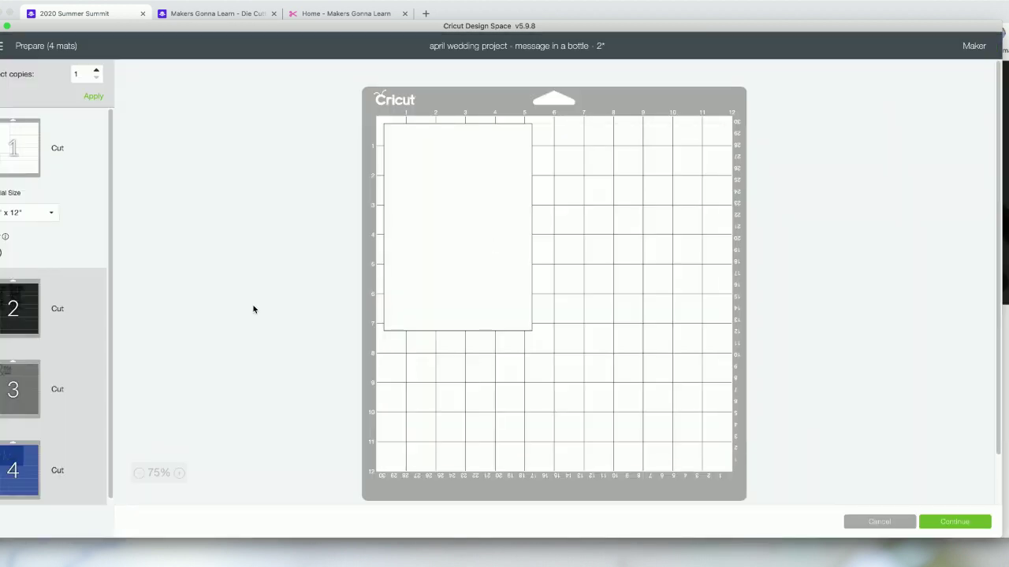
left_click(21, 451)
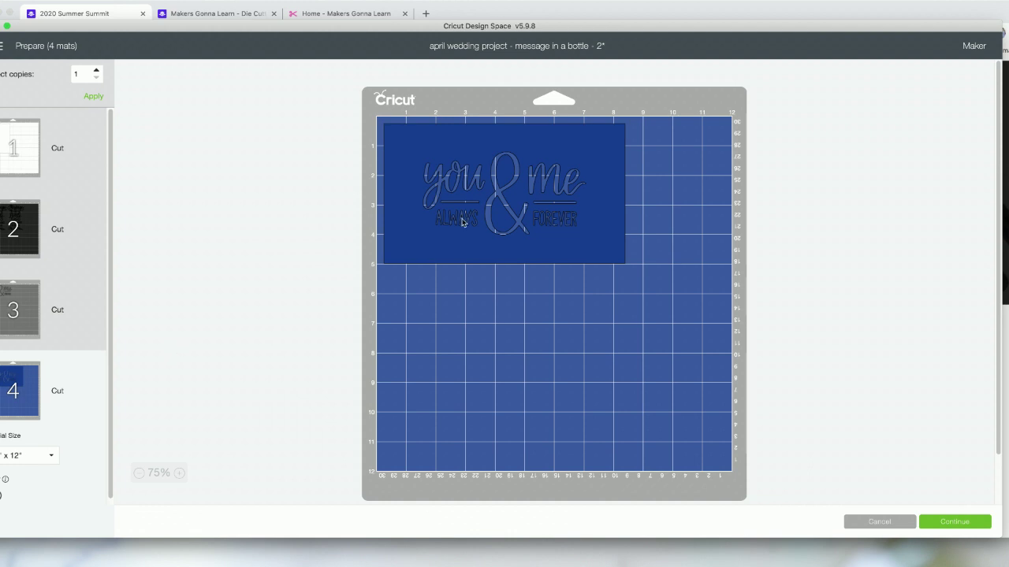
left_click_drag(518, 219, 485, 224)
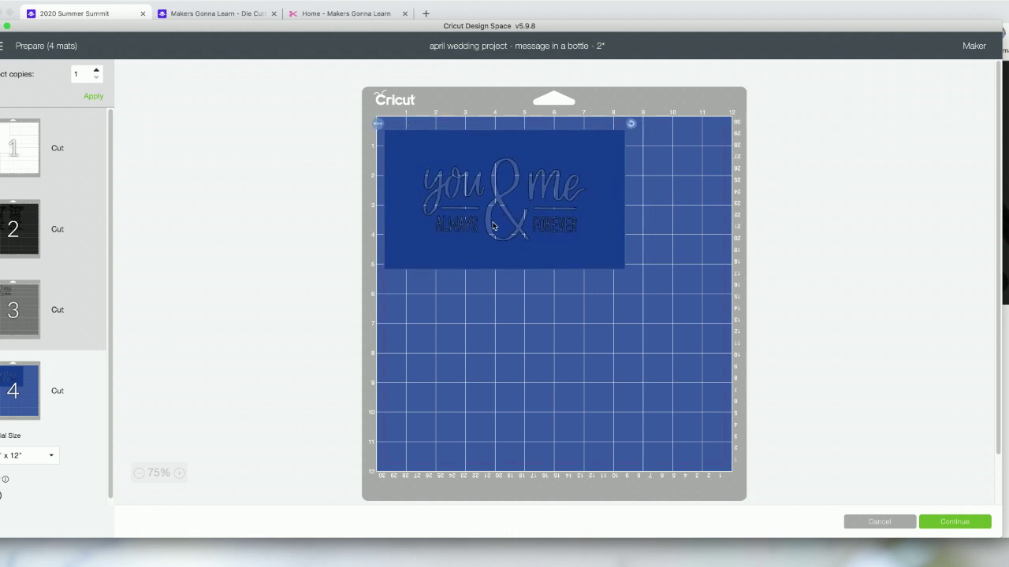
left_click_drag(553, 171, 553, 158)
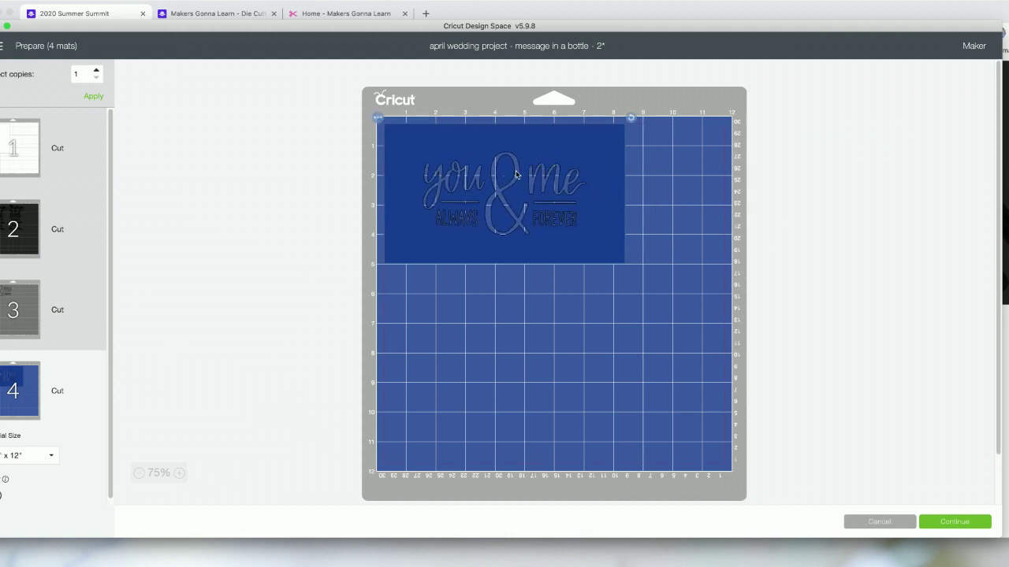
left_click(13, 300)
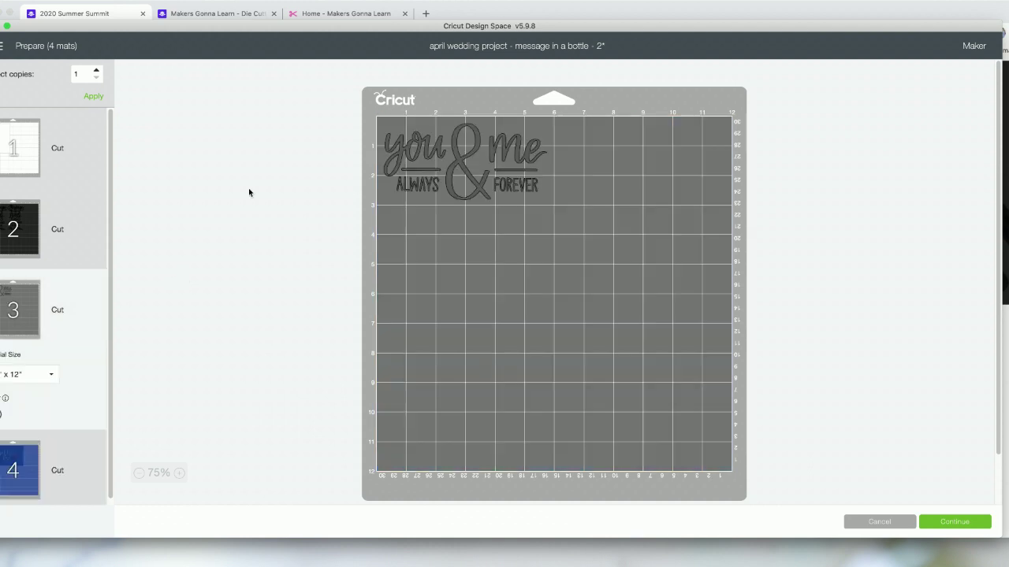
left_click_drag(469, 164, 489, 183)
left_click(488, 265)
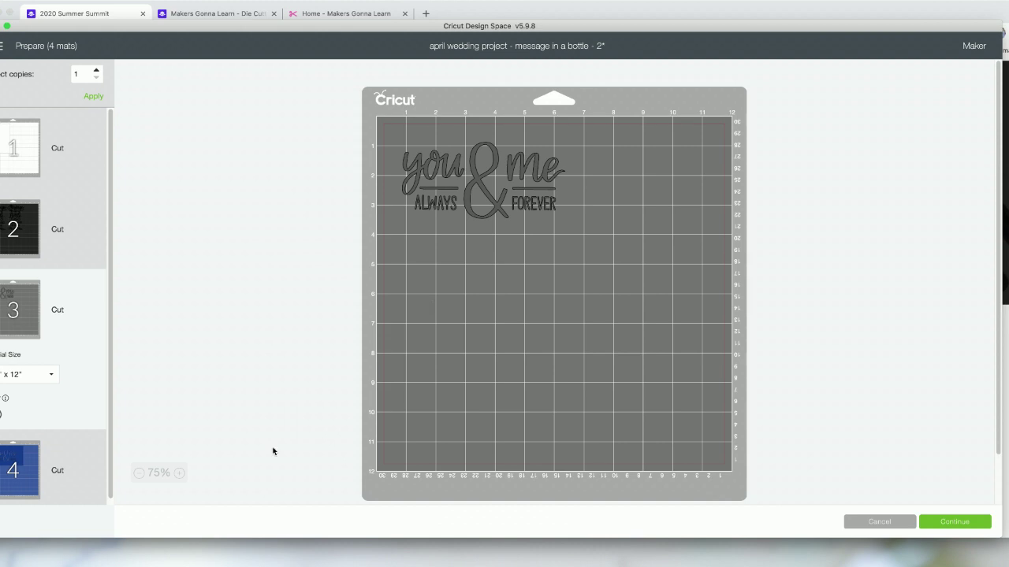
- Compare the blue stencil mat with the grey text mat, and return to the canvas without cutting
left_click(11, 469)
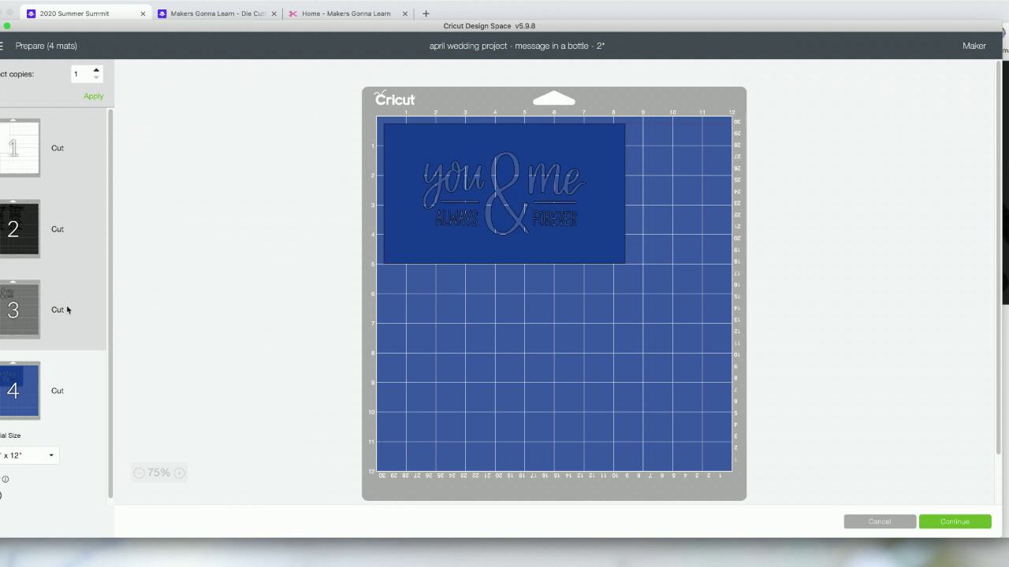
left_click(24, 302)
left_click(464, 194)
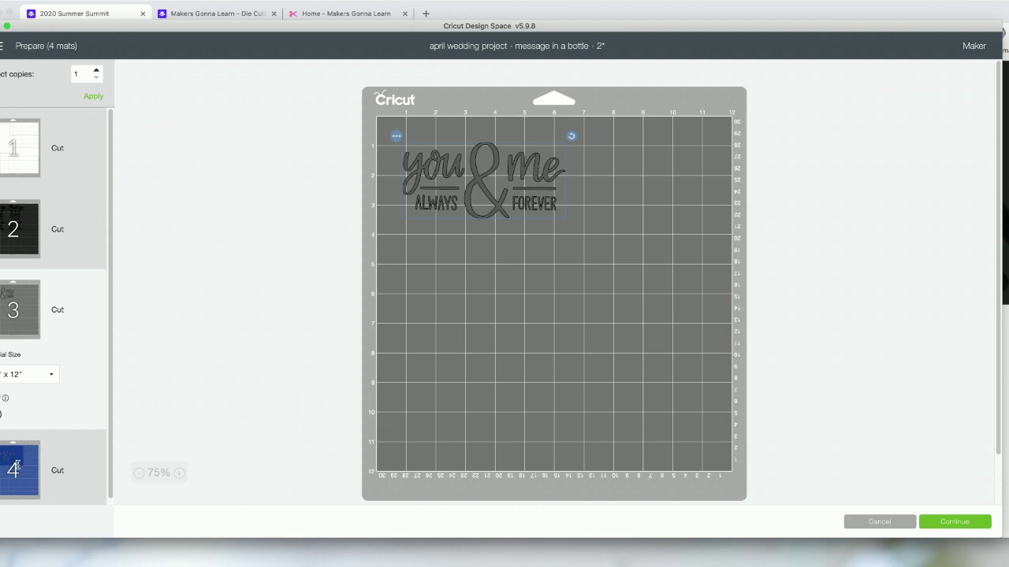
left_click(18, 465)
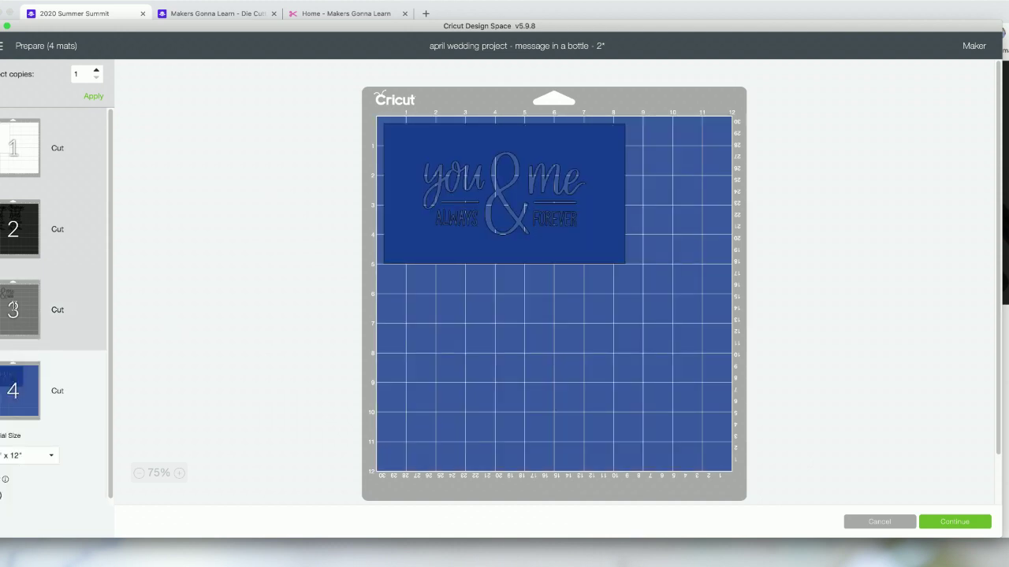
left_click(14, 307)
left_click(9, 454)
left_click(874, 522)
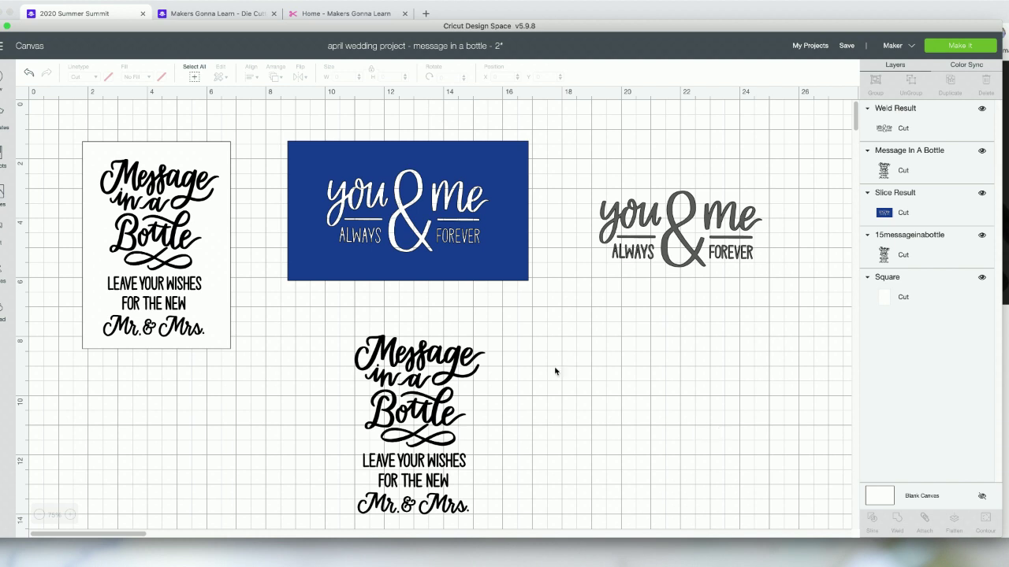
- Delete the welded You & Me text and shift the blue stencil rectangle slightly sideways to about X 9.3, Y 1.41
left_click(672, 230)
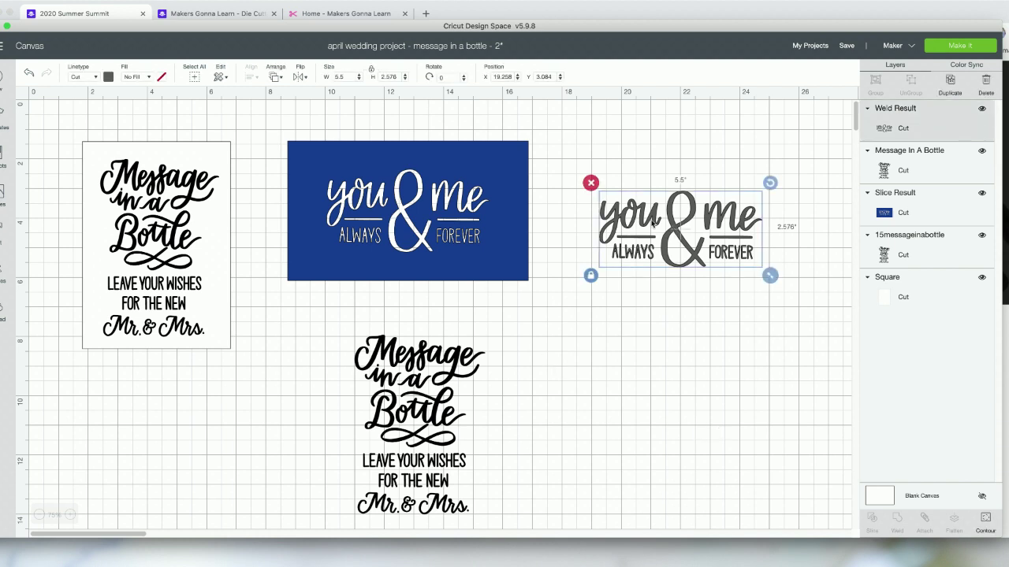
left_click(588, 189)
left_click(427, 200)
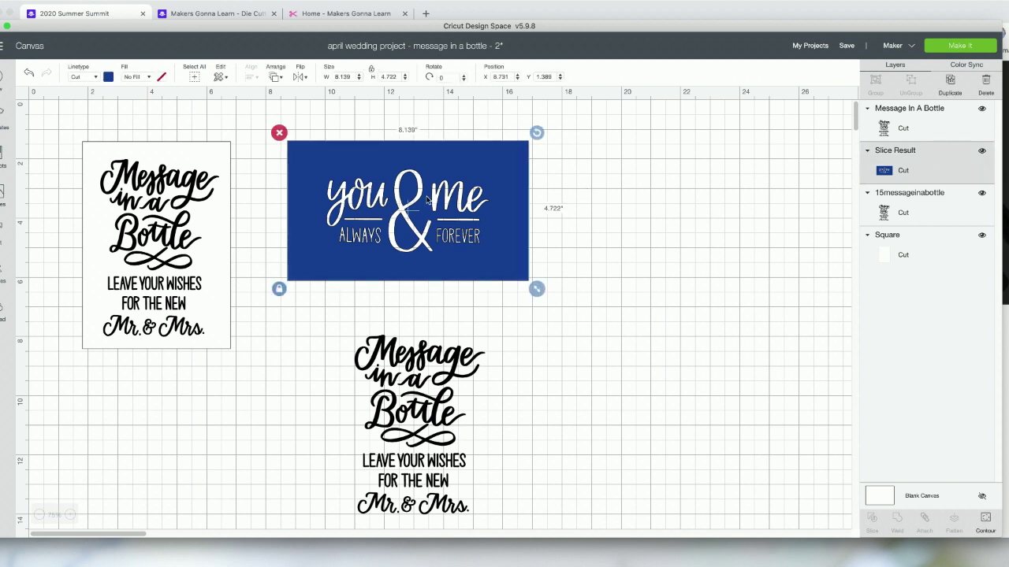
right_click(460, 200)
left_click_drag(520, 219, 537, 219)
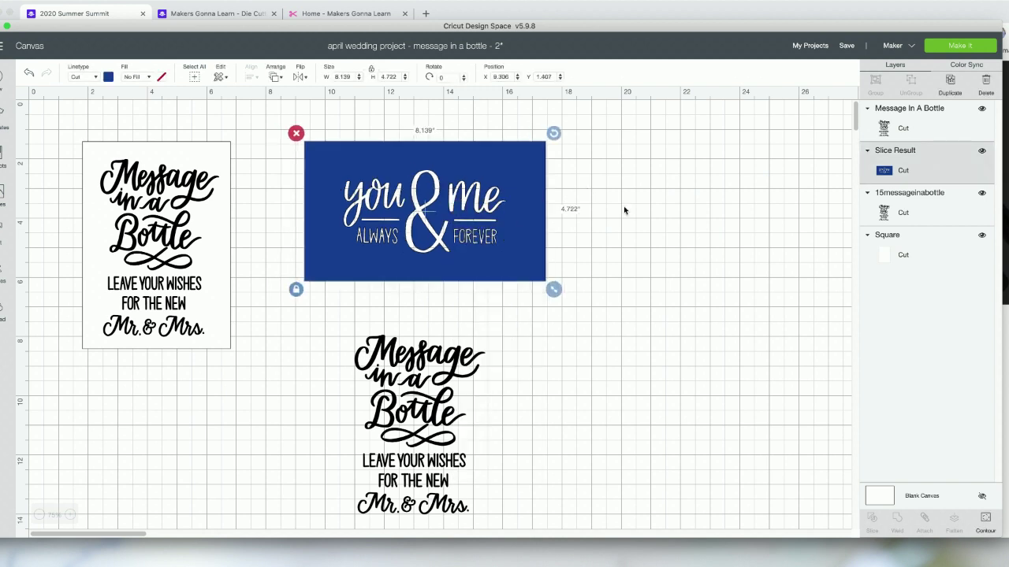
- Move the blue stencil rectangle to about X 16.66, Y 2.07 and the loose Message in a Bottle text to about X 10.87, Y 2.88
left_click(669, 210)
left_click_drag(628, 226, 705, 234)
left_click_drag(416, 398, 411, 241)
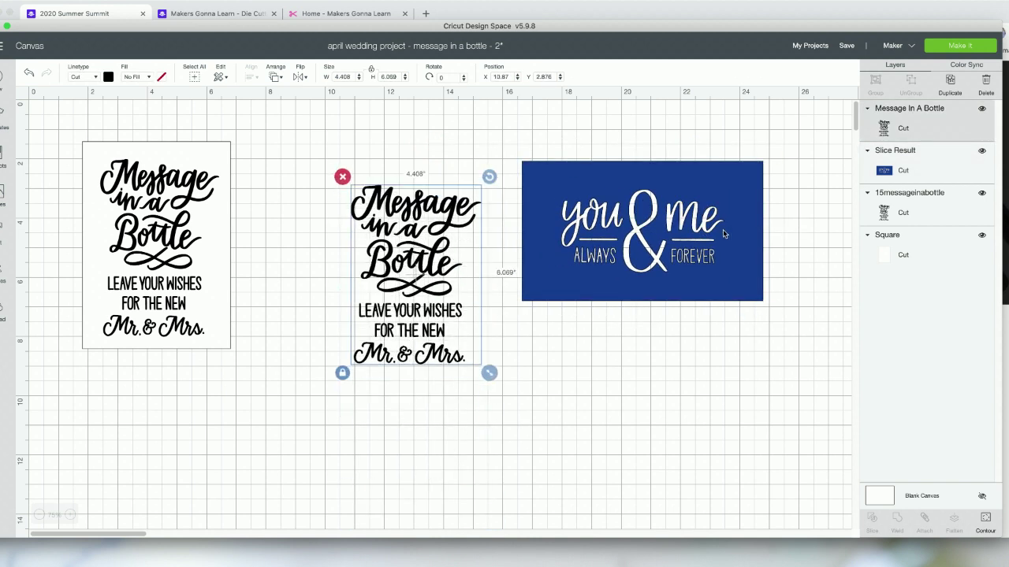
left_click(738, 220)
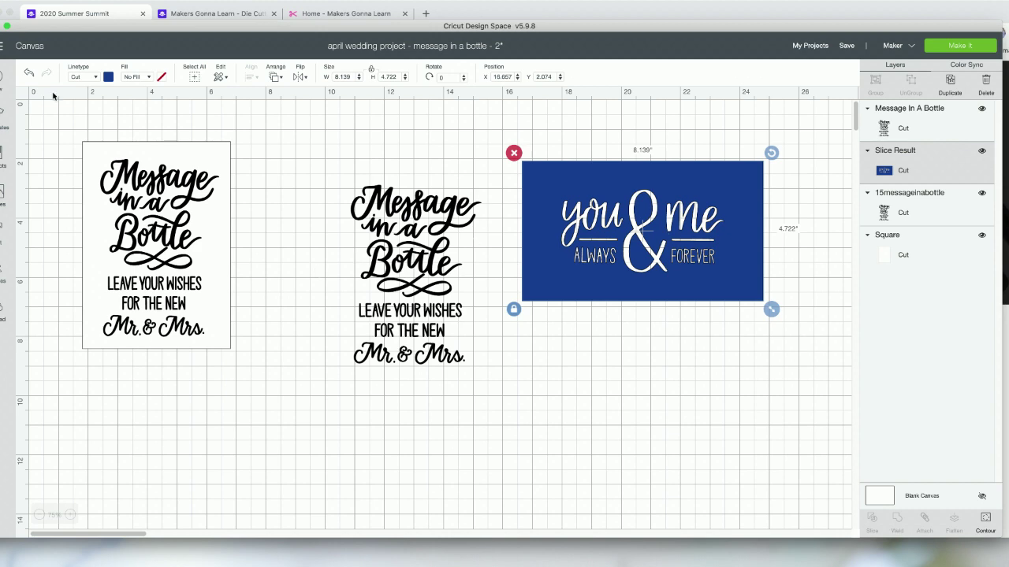
- Undo the stencil and Message in a Bottle moves and the deletion of the welded You & Me text
left_click(28, 72)
left_click(29, 73)
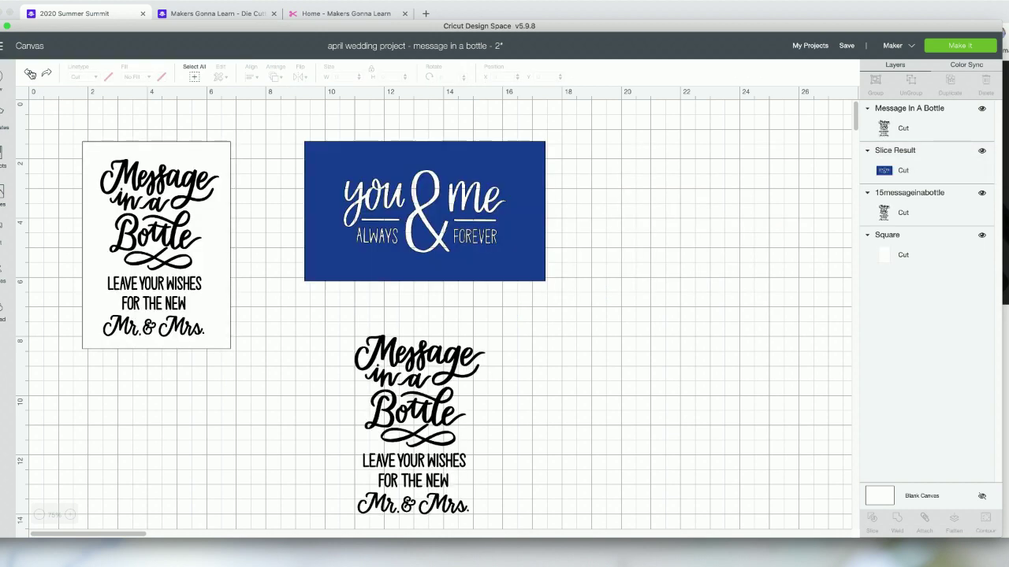
left_click(30, 73)
left_click(29, 72)
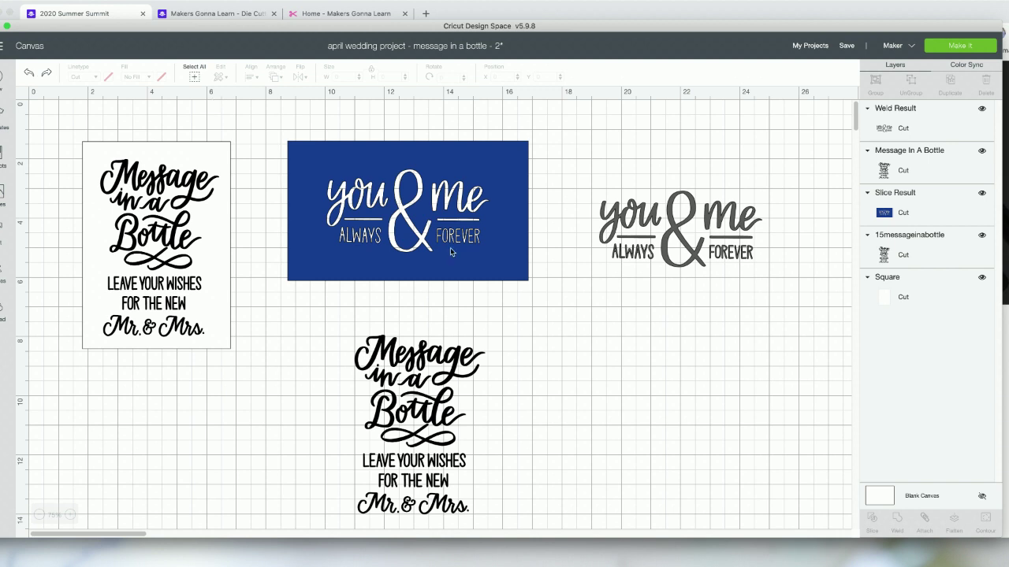
- Add a square shape and place it over the welded You & Me text at about X 19.09, Y 4.32
left_click_drag(646, 252, 650, 250)
left_click(471, 262)
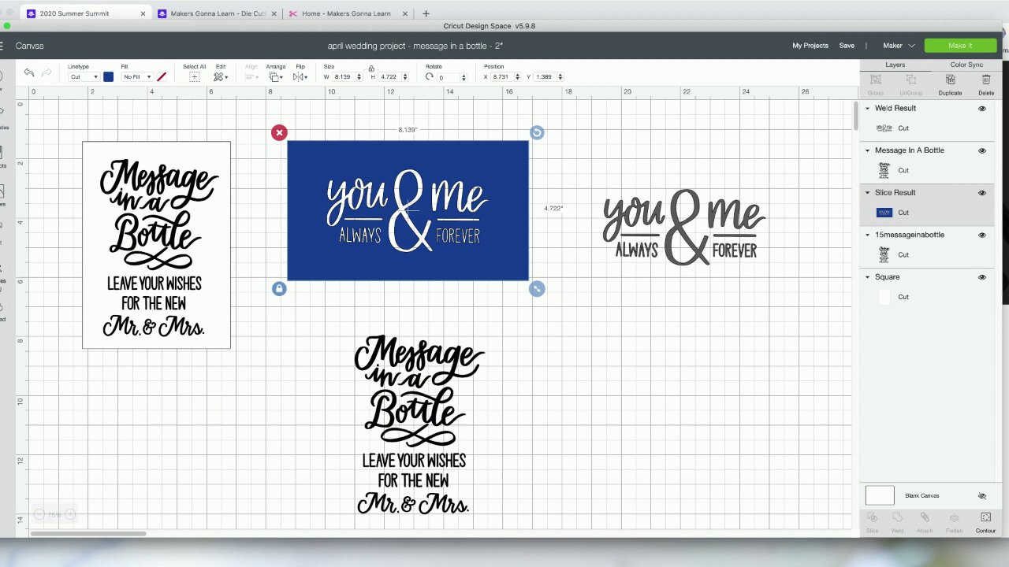
left_click(3, 272)
left_click(40, 197)
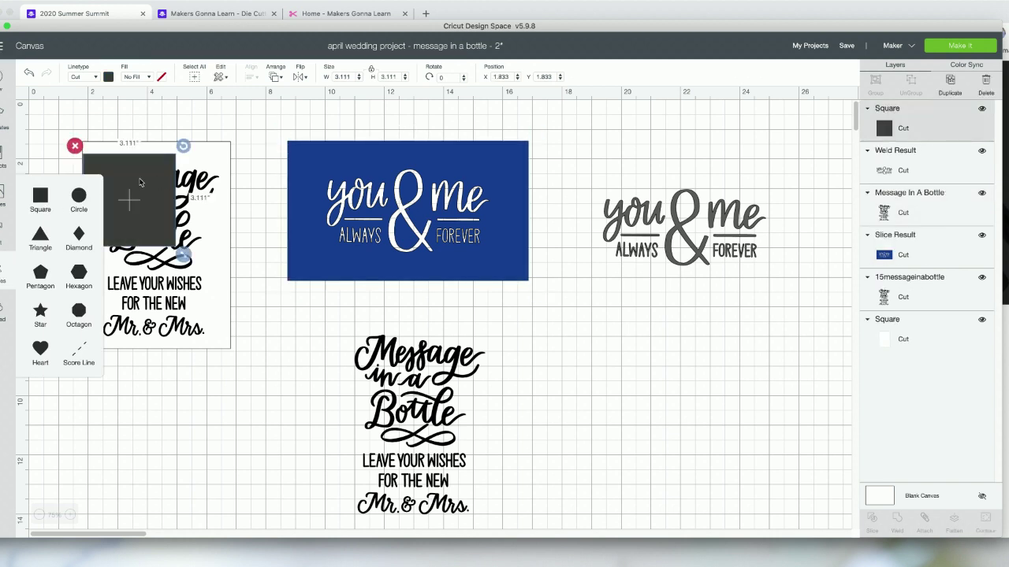
left_click(142, 183)
left_click_drag(141, 182, 654, 257)
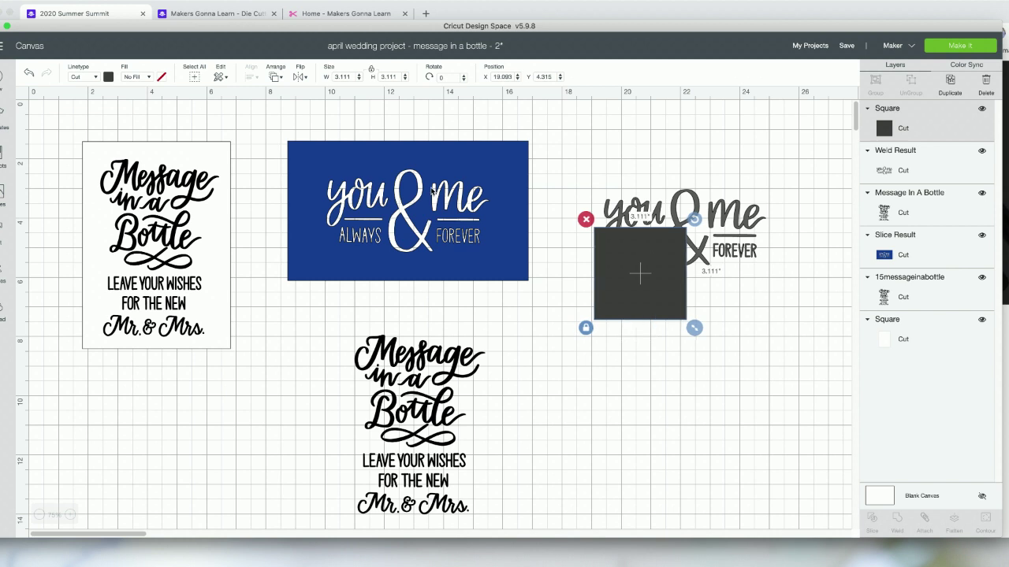
- Change the new square's color to medium grey and send it to the back, behind the welded You & Me text
left_click(110, 76)
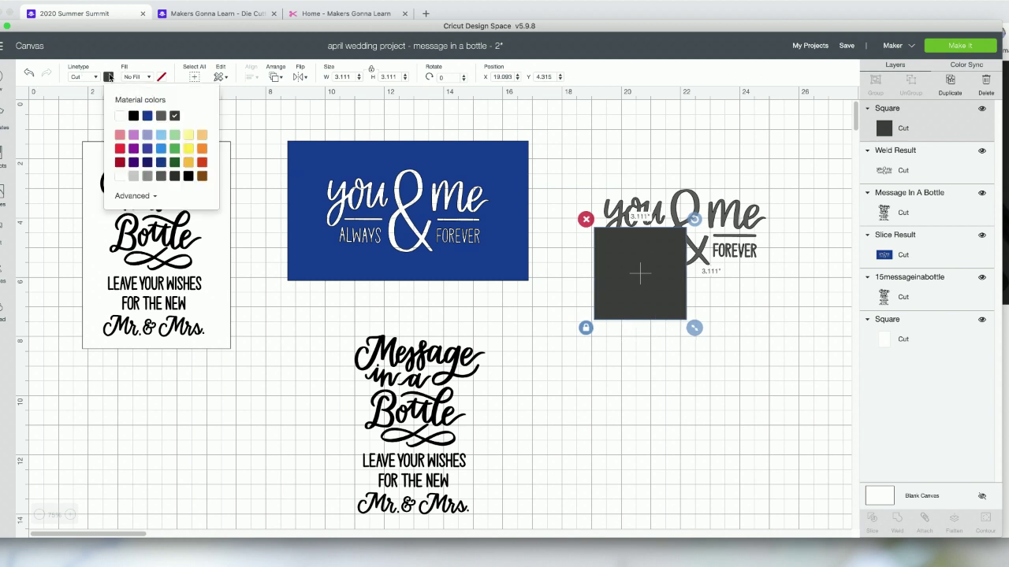
left_click(146, 175)
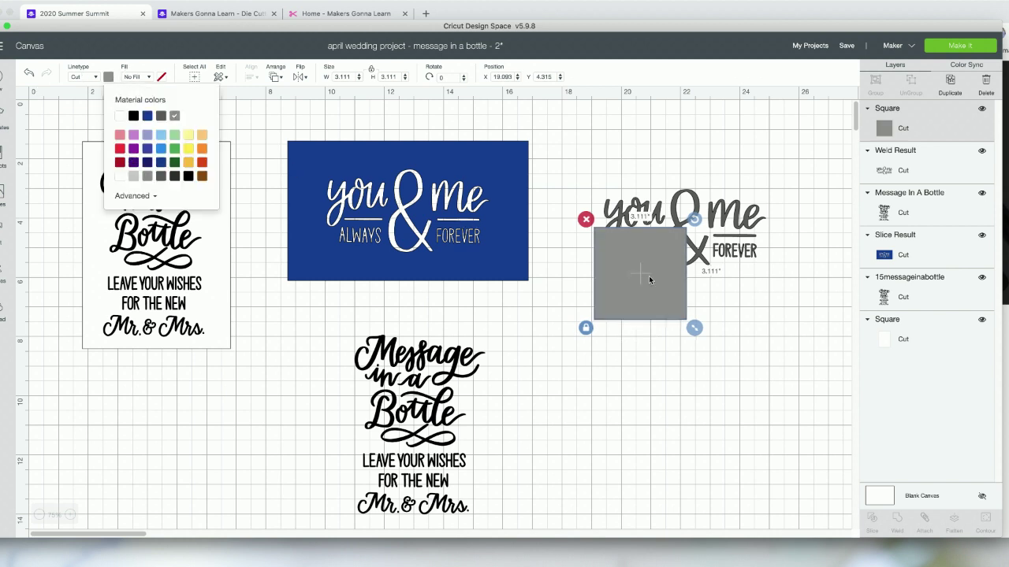
left_click_drag(648, 276, 638, 249)
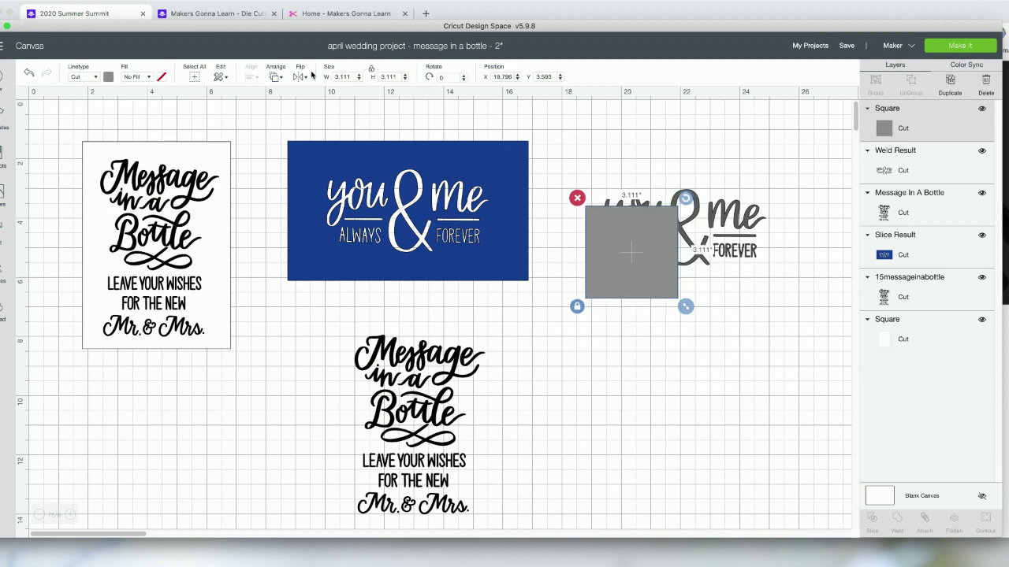
left_click(272, 77)
left_click(307, 96)
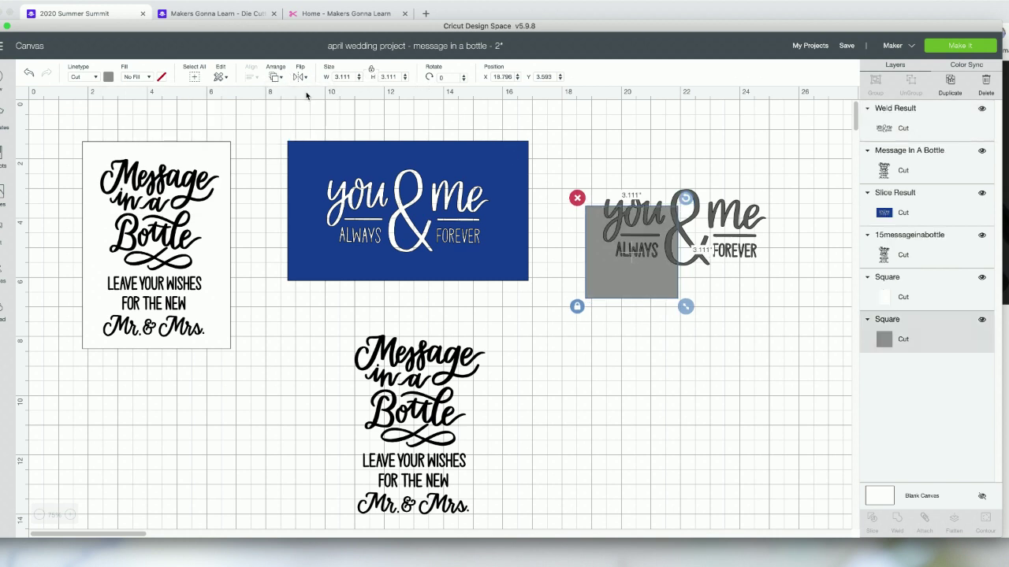
- Unlock the grey square's proportions and stretch it into a rectangle of about 7.3 by 4.04 inches surrounding the You & Me text
left_click_drag(620, 289, 616, 263)
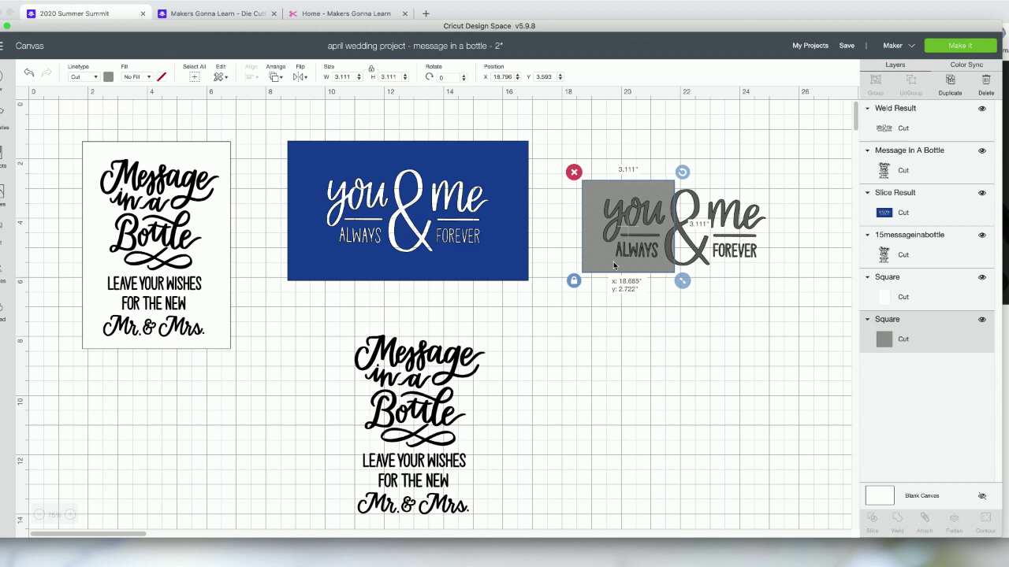
left_click(573, 282)
left_click_drag(681, 280, 806, 312)
left_click_drag(757, 286, 750, 282)
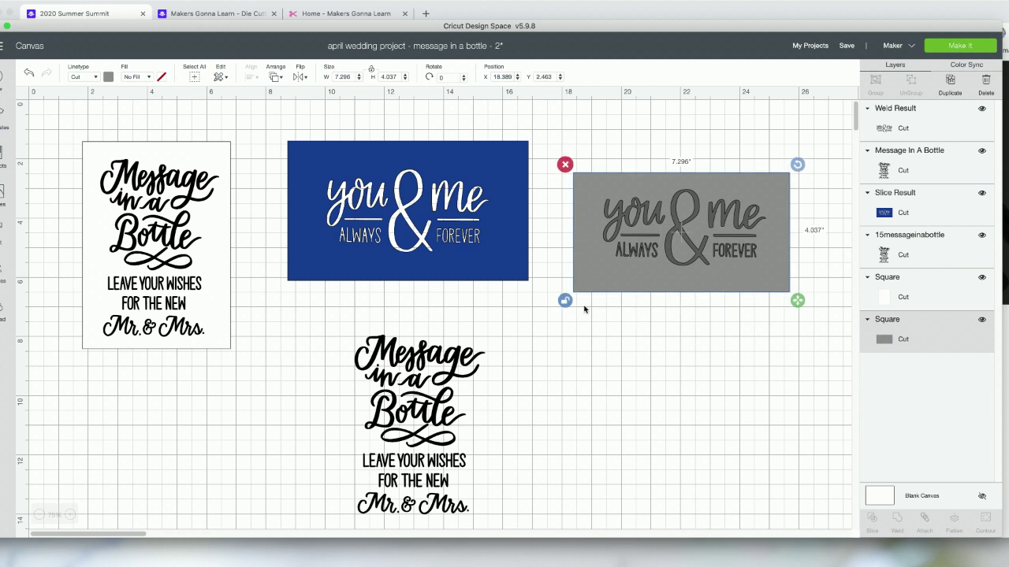
- Center the welded You & Me text on the grey rectangle both horizontally and vertically
left_click(575, 150)
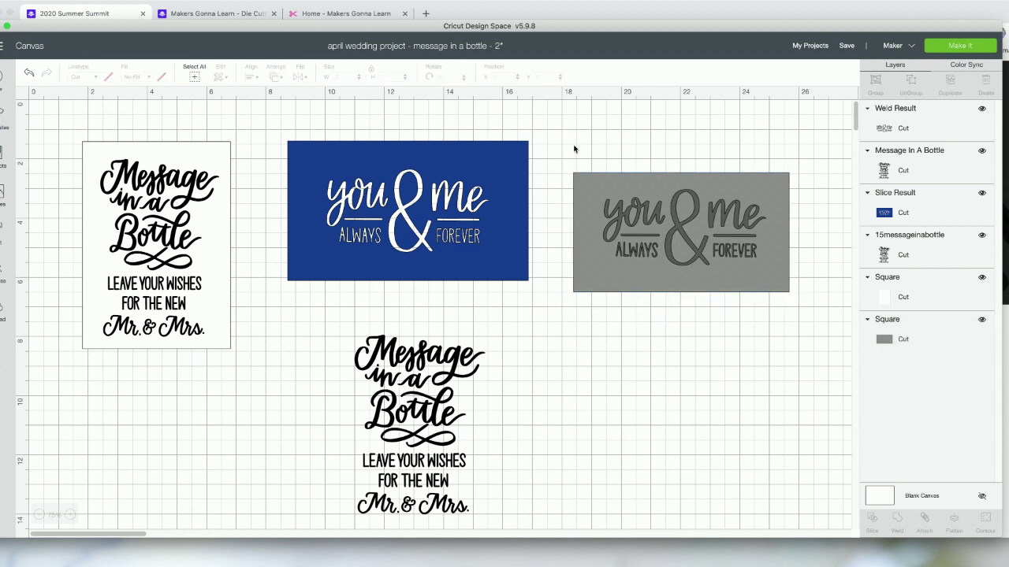
left_click(653, 221)
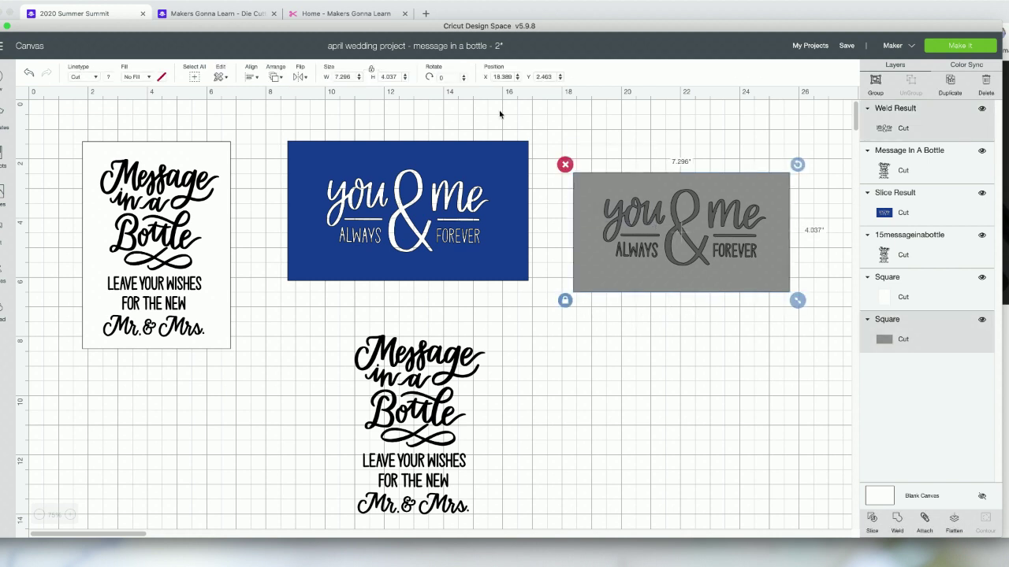
left_click(249, 77)
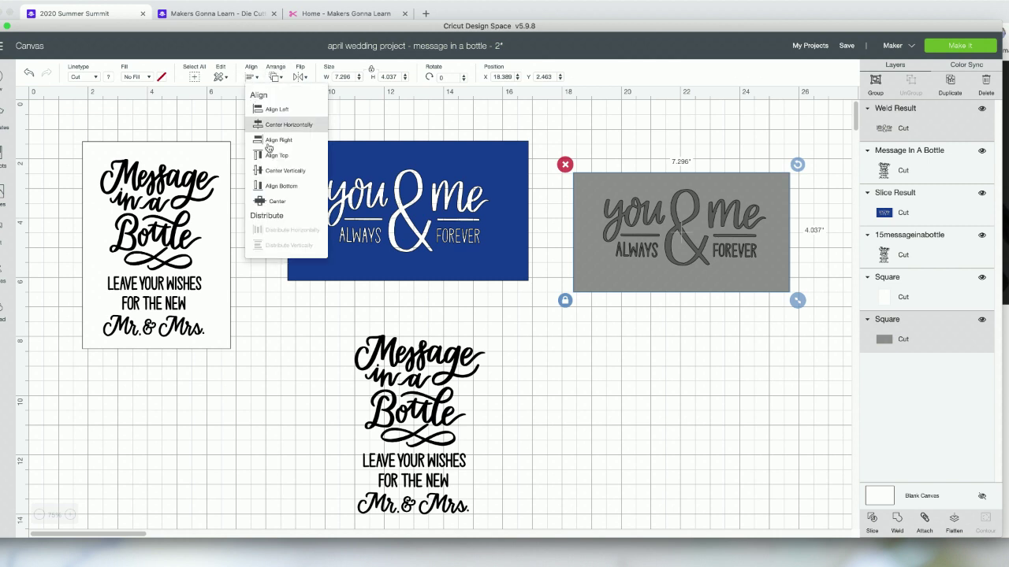
left_click(283, 201)
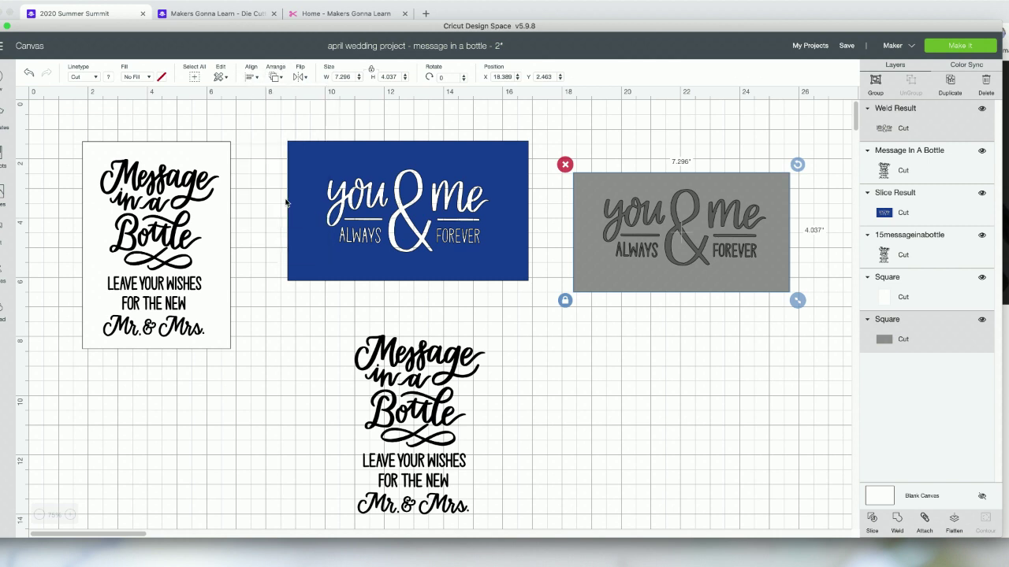
left_click(697, 345)
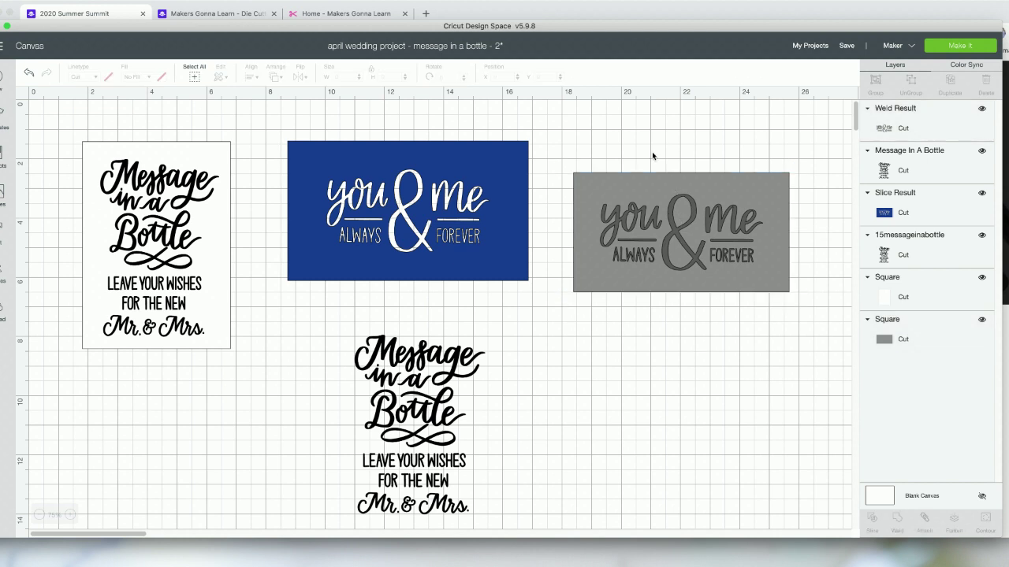
- Slice the You & Me text out of the grey rectangle and delete the two leftover text pieces
left_click_drag(674, 147, 741, 301)
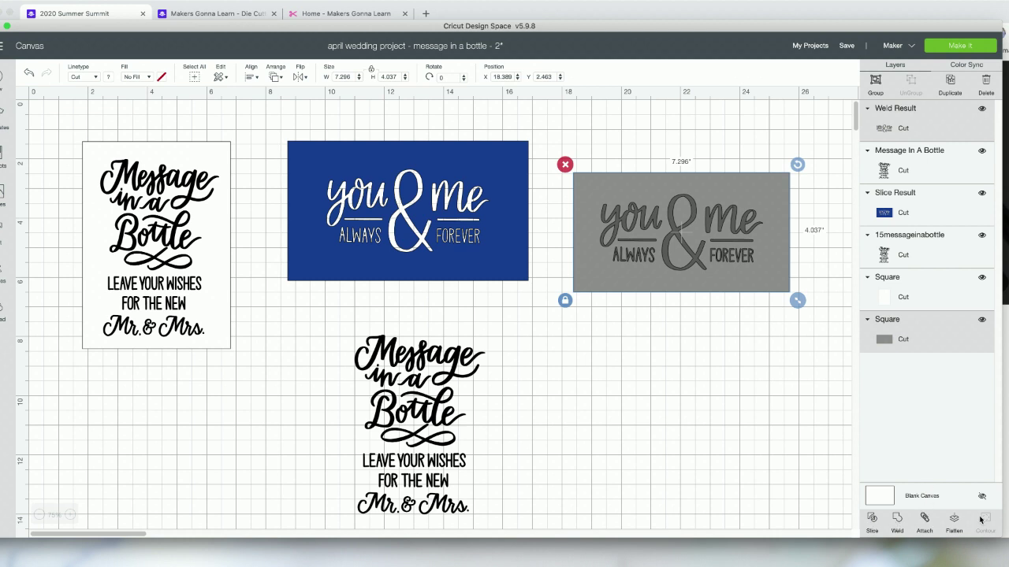
left_click(872, 519)
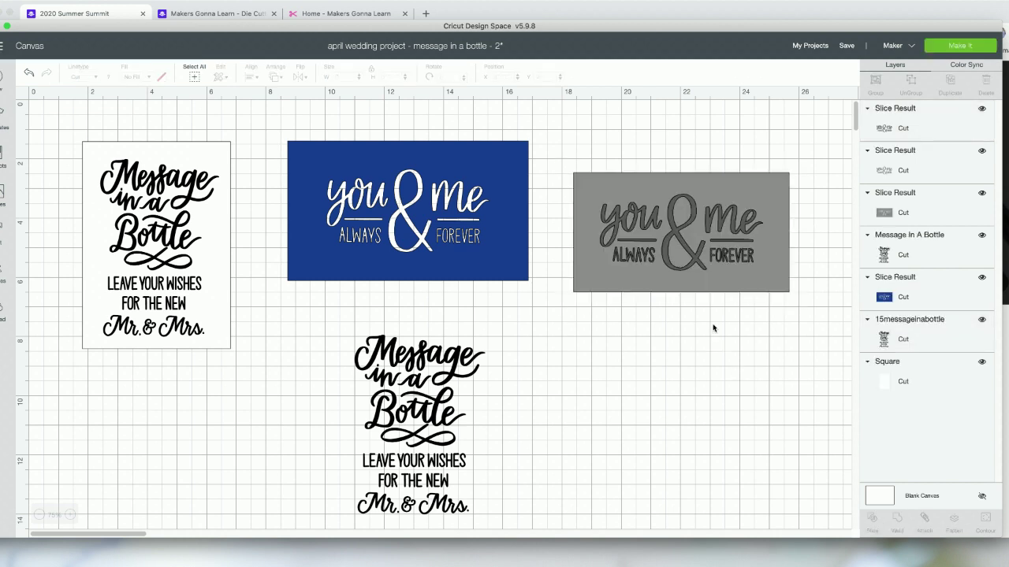
left_click_drag(701, 284, 693, 441)
left_click_drag(622, 211, 652, 220)
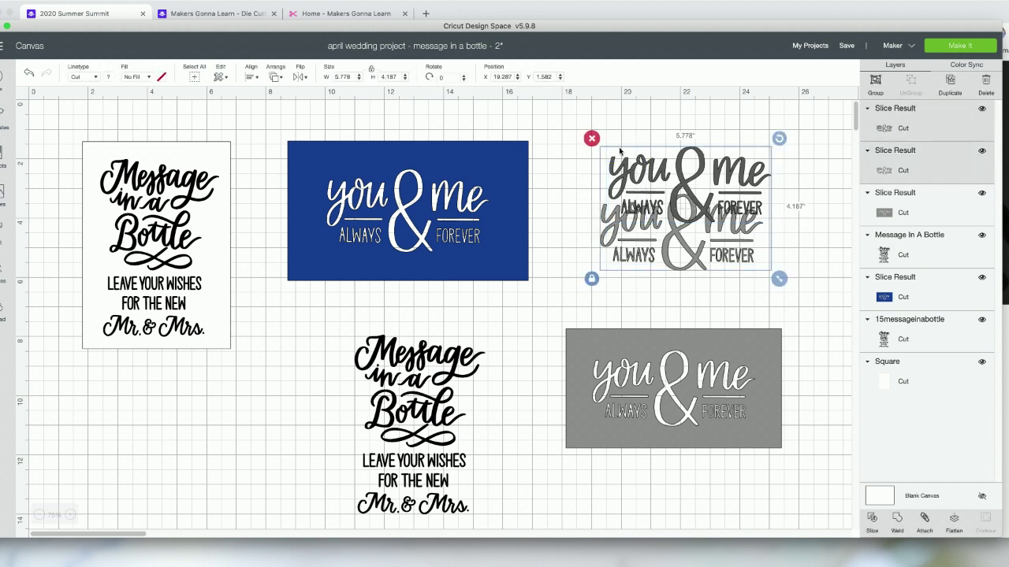
left_click(591, 138)
left_click_drag(662, 347, 660, 183)
left_click(666, 304)
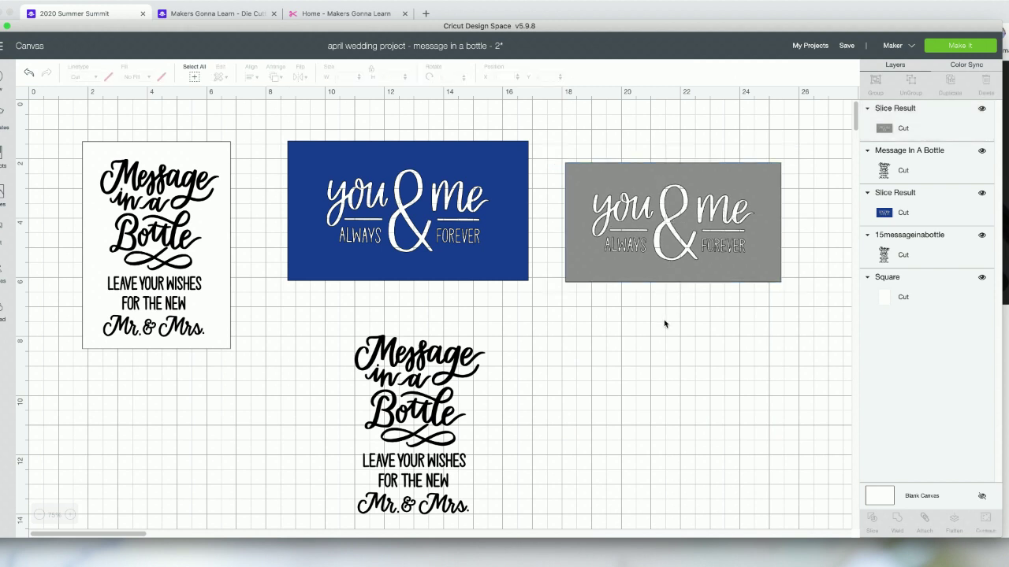
- Delete the grey stencil and move the blue You & Me stencil into its place at about X 18.07, Y 1.13
right_click(669, 275)
left_click(628, 304)
left_click(591, 176)
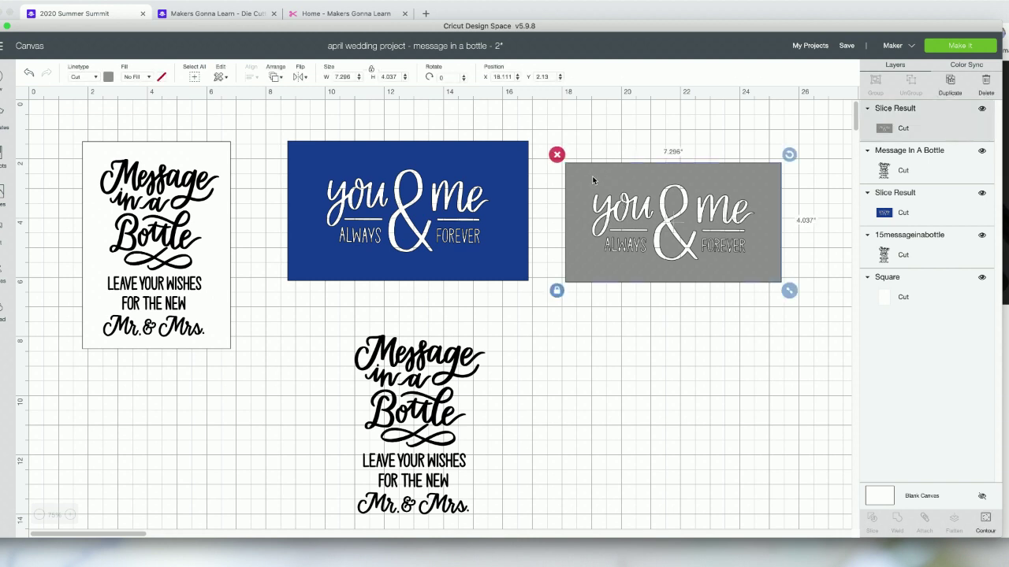
left_click(556, 152)
left_click_drag(454, 226, 728, 217)
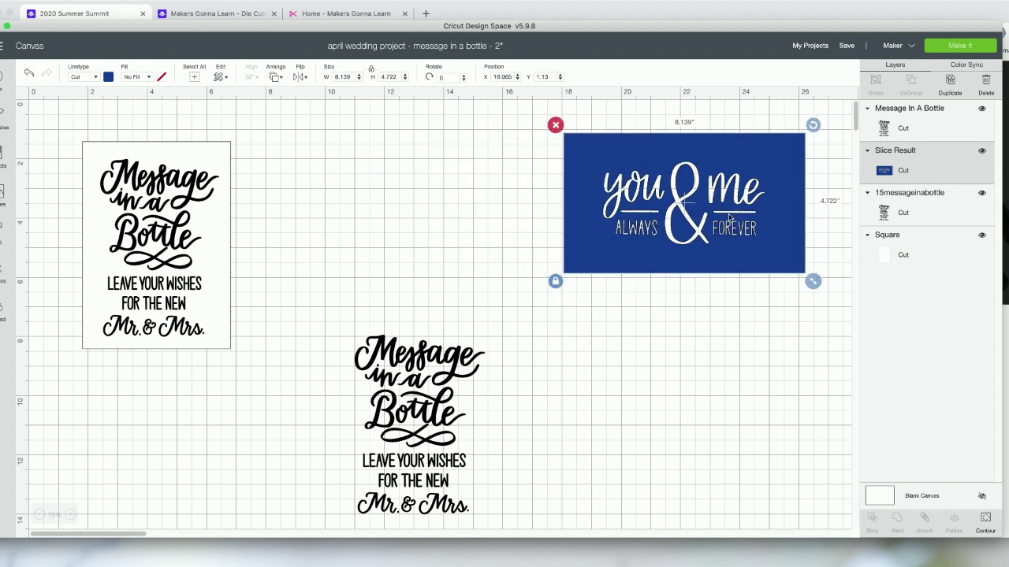
- Insert the uploaded You & Me image at about X 15.2, Y 7.95, and move the loose Message in a Bottle design to about X 8.44, Y 1.84
left_click_drag(430, 378, 426, 254)
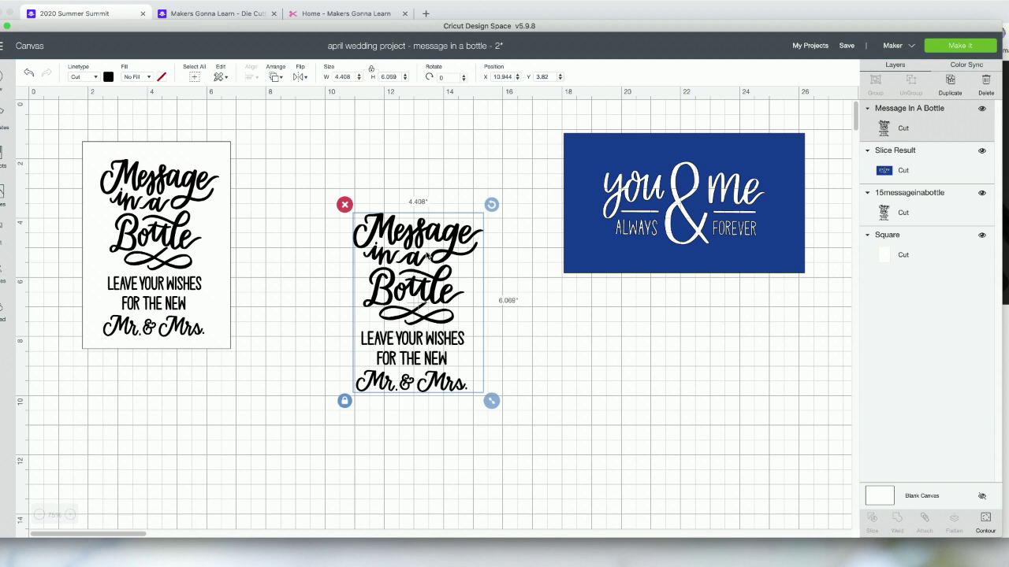
left_click(5, 313)
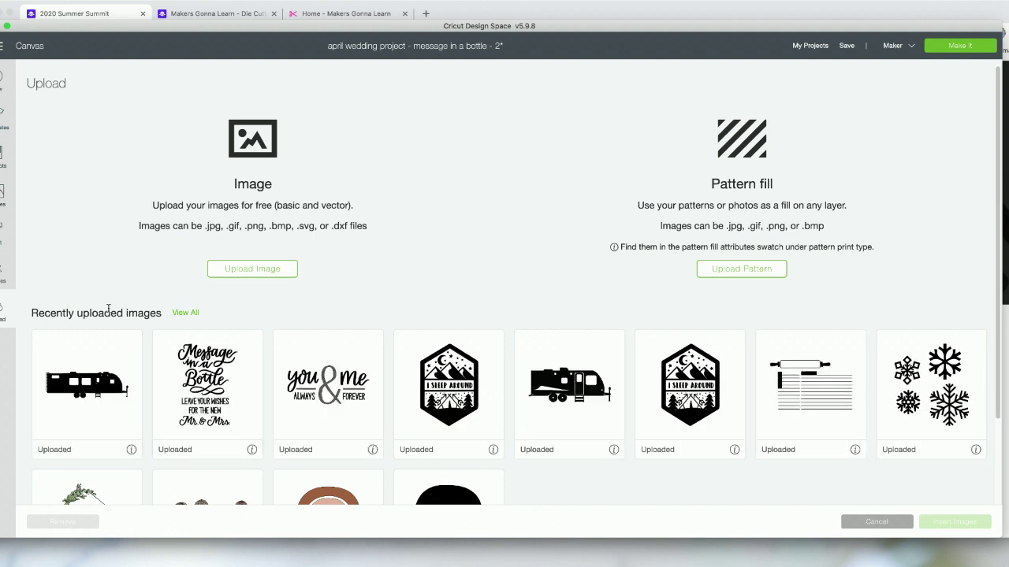
left_click(280, 376)
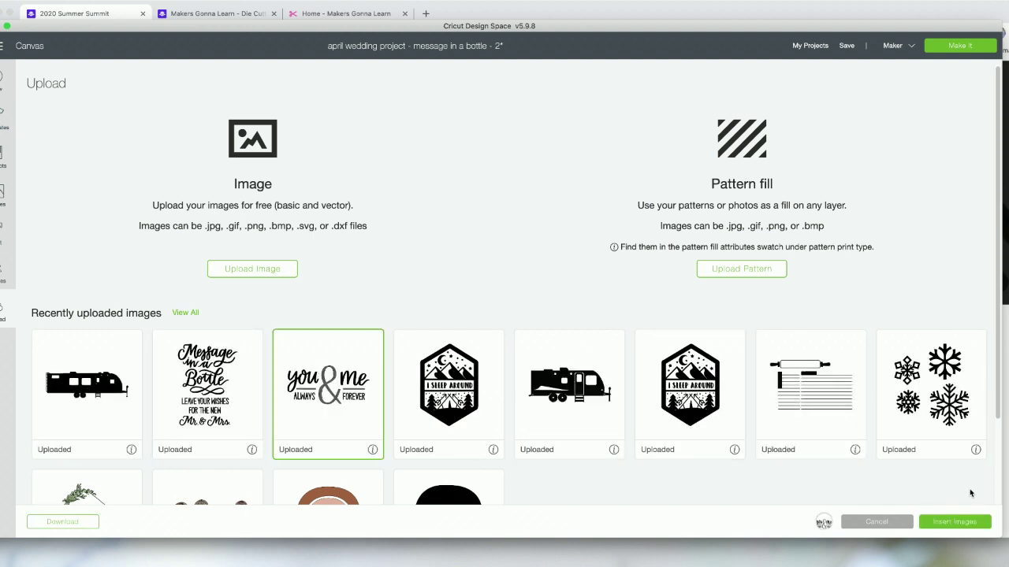
left_click(955, 522)
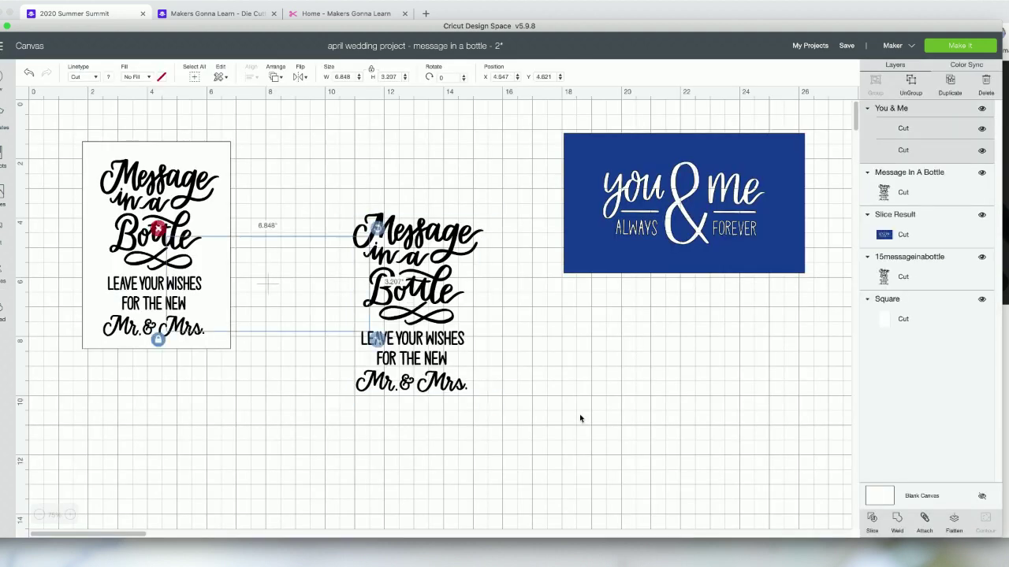
left_click_drag(292, 310, 658, 407)
left_click_drag(432, 332, 369, 272)
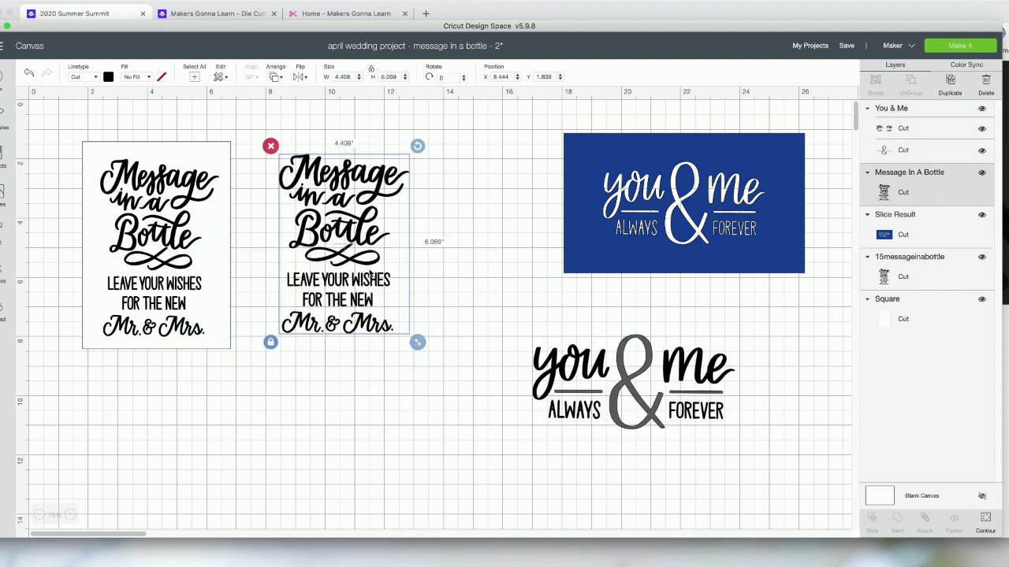
left_click_drag(595, 348, 541, 349)
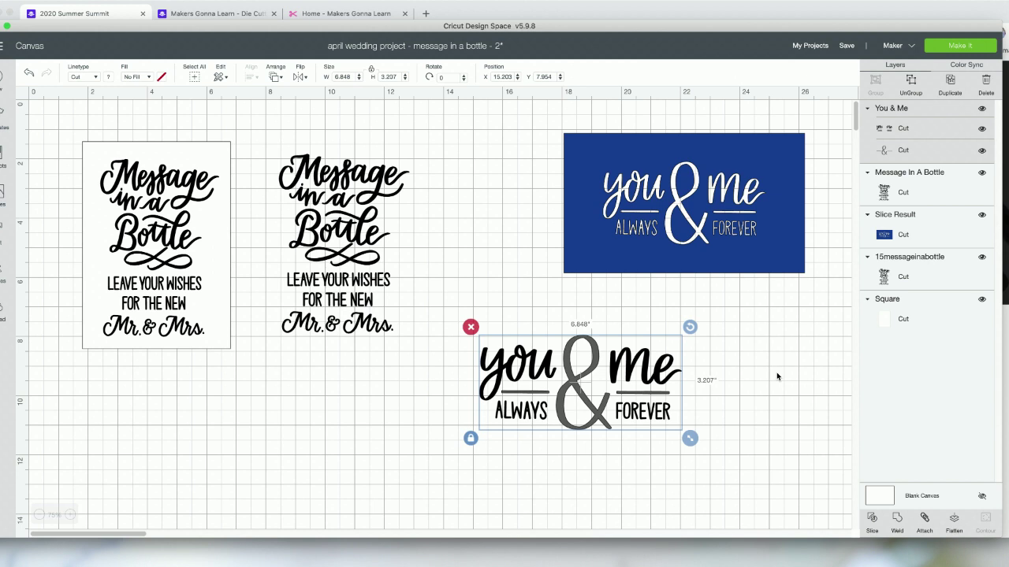
- Ungroup the inserted You & Me design into separate layers
scroll(777, 375, "down", 10)
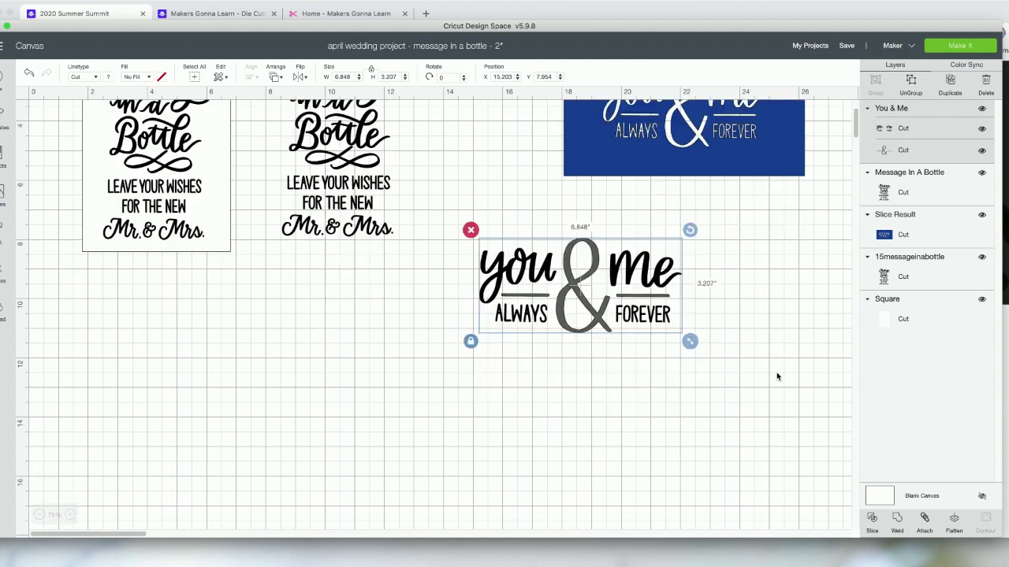
scroll(777, 376, "up", 10)
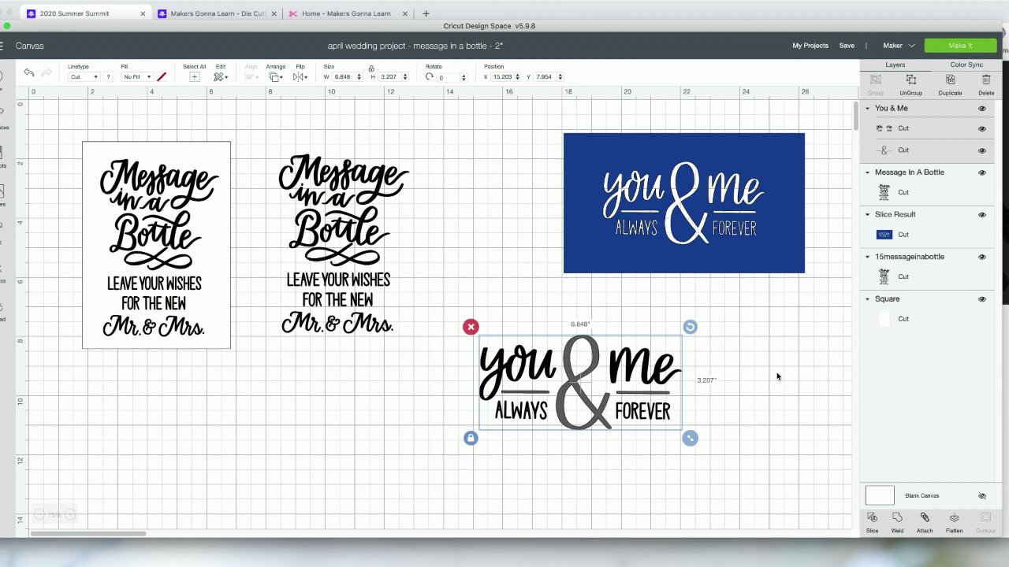
left_click(525, 455)
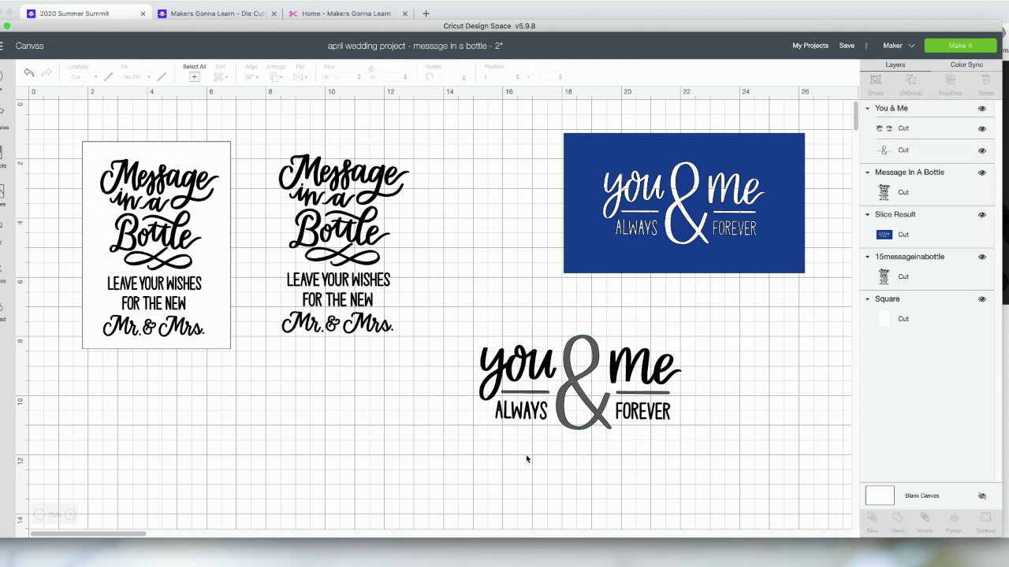
left_click(562, 421)
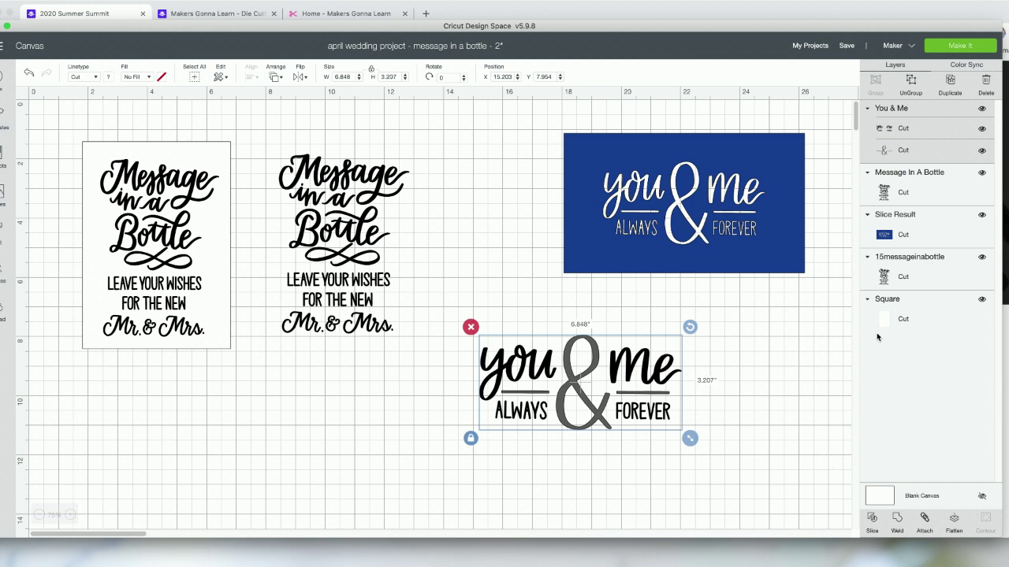
left_click(911, 81)
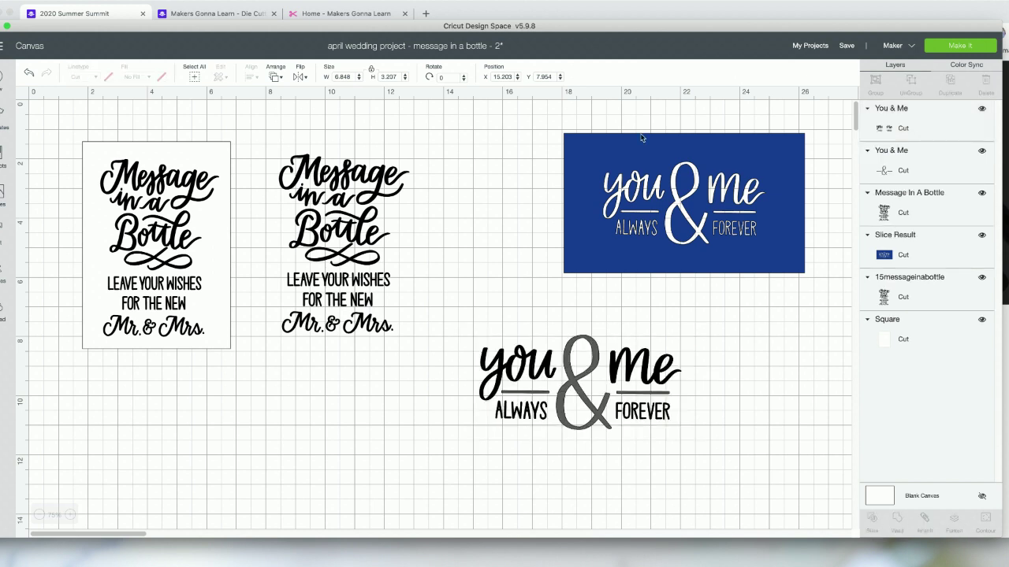
- Examine the contours of the loose Message in a Bottle design, including its lower lines of text
left_click(323, 205)
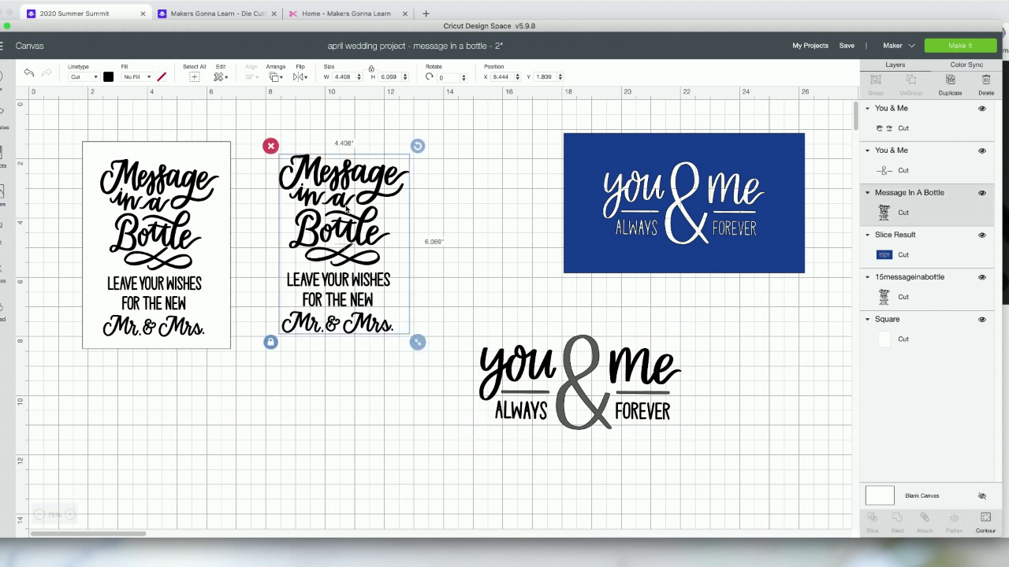
left_click(985, 520)
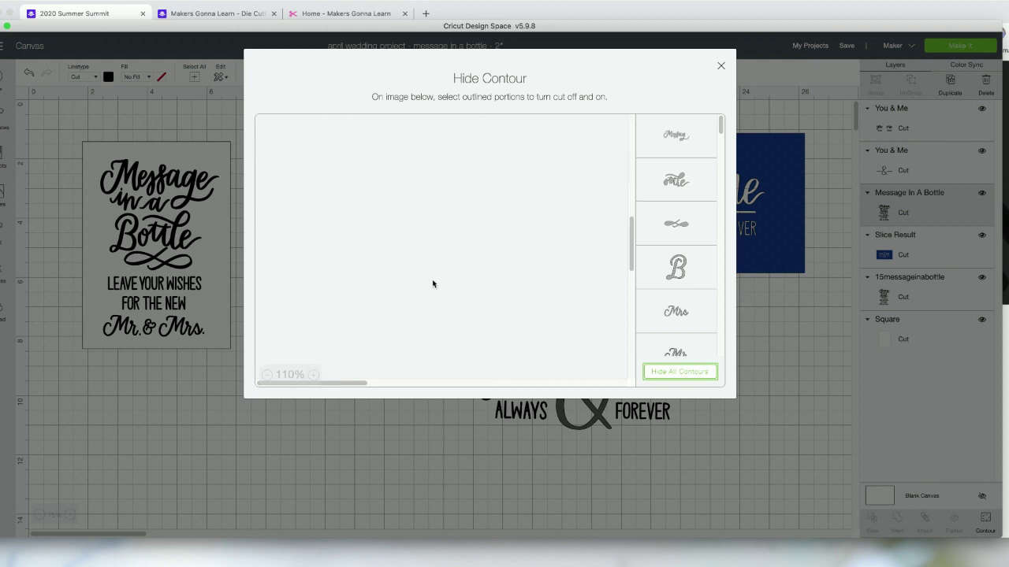
scroll(432, 284, "down", 5)
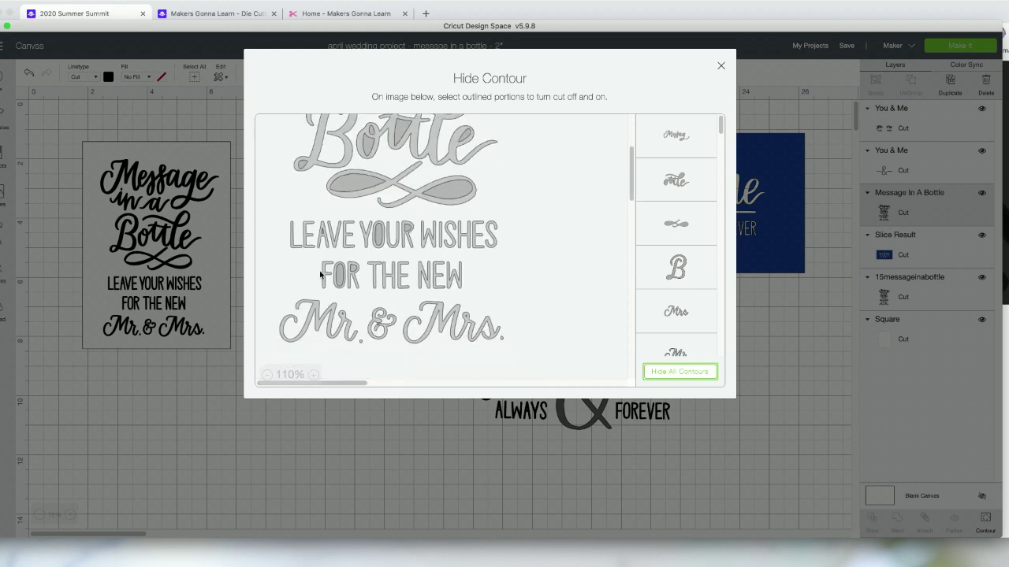
left_click(353, 480)
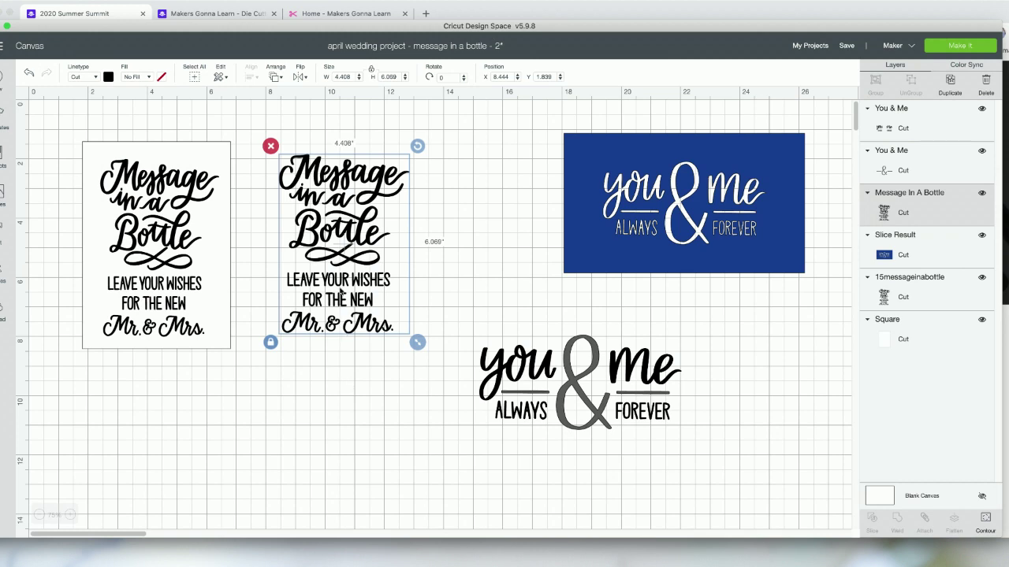
left_click(341, 389)
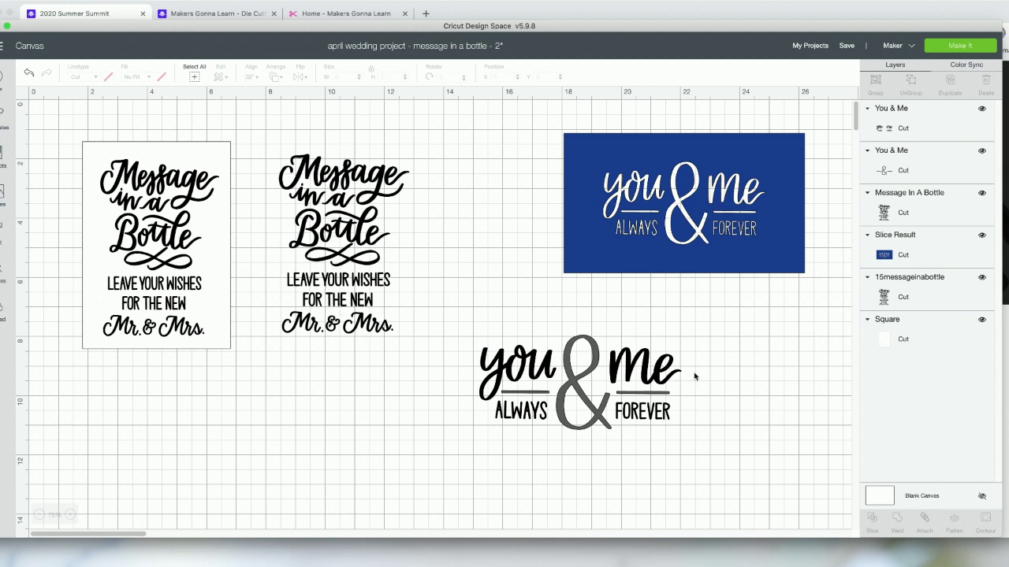
- Hide the large connected contour of the word Message in the loose Message in a Bottle design
left_click(340, 233)
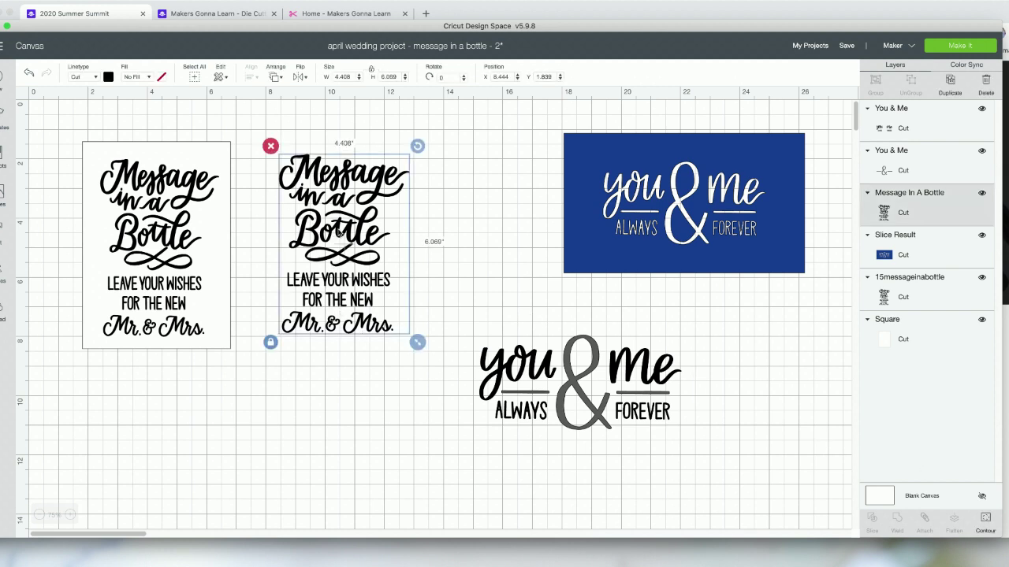
left_click(984, 520)
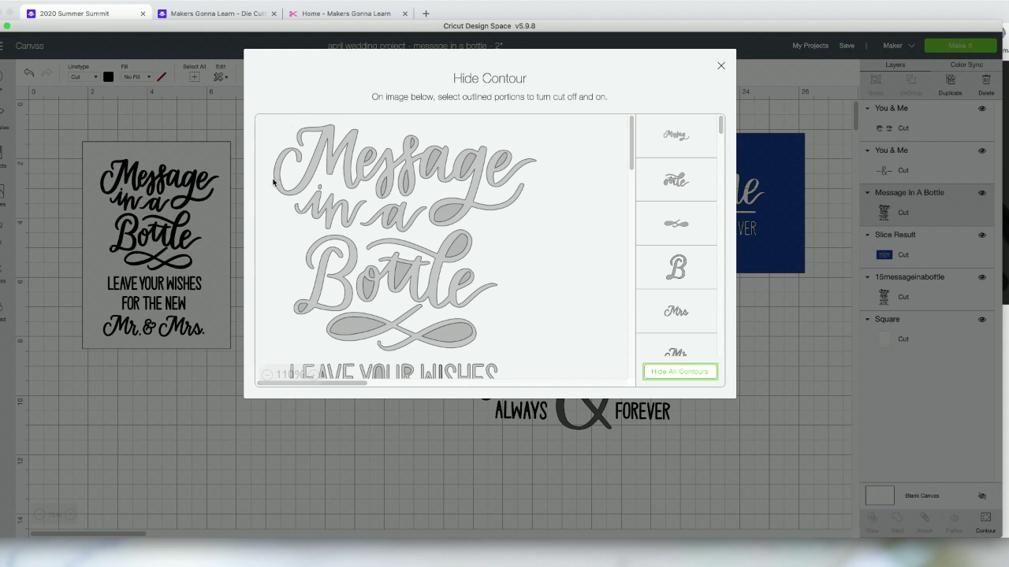
left_click(476, 143)
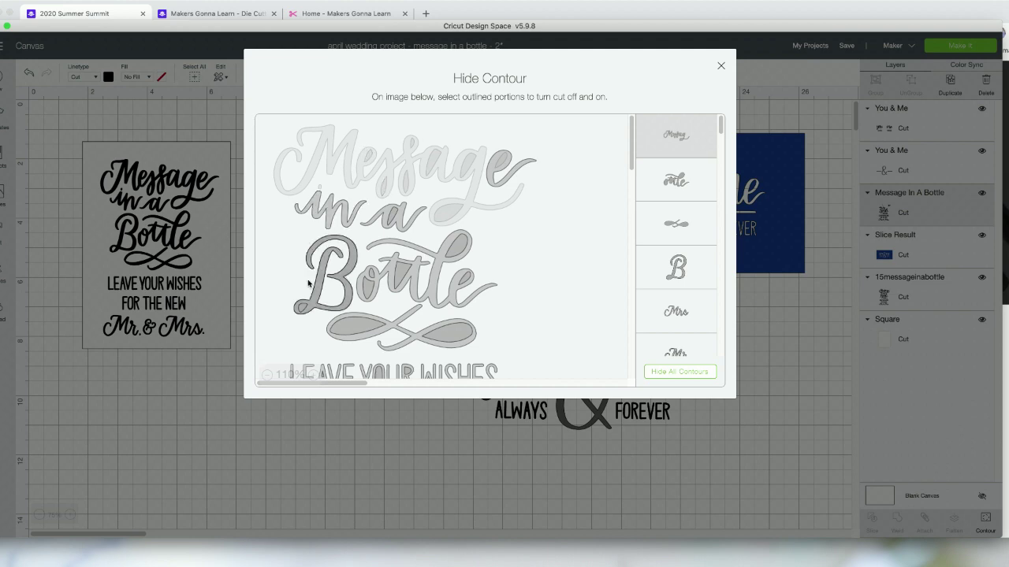
left_click(237, 394)
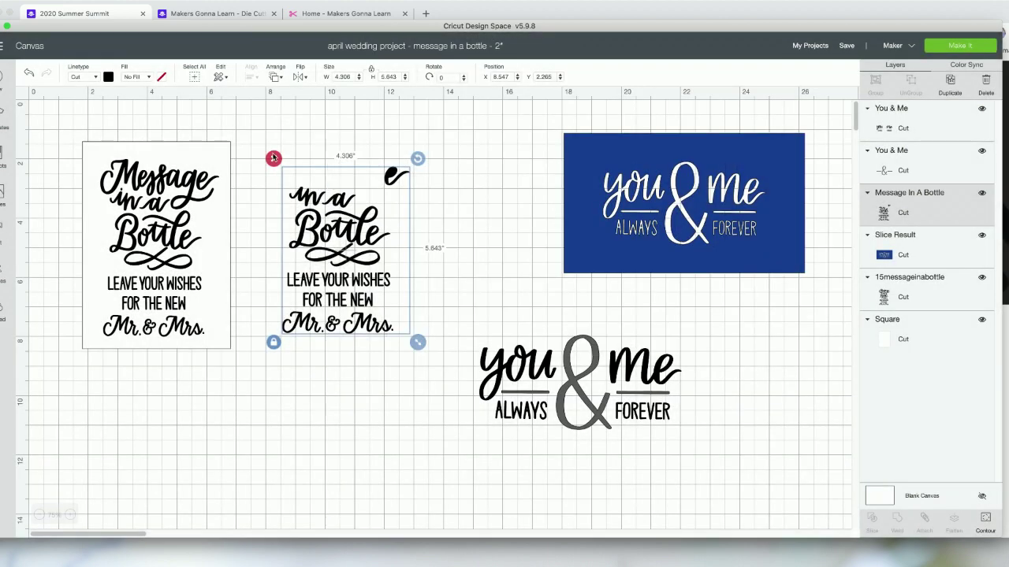
- Undo the contour change, the ungrouping, the You & Me insertion and the Message in a Bottle moves
left_click(29, 74)
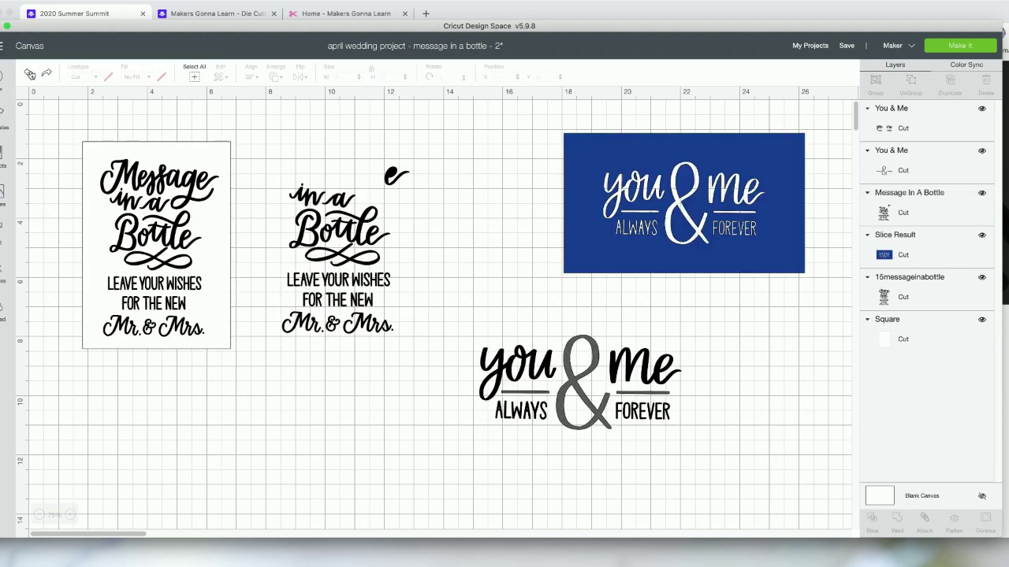
left_click(29, 73)
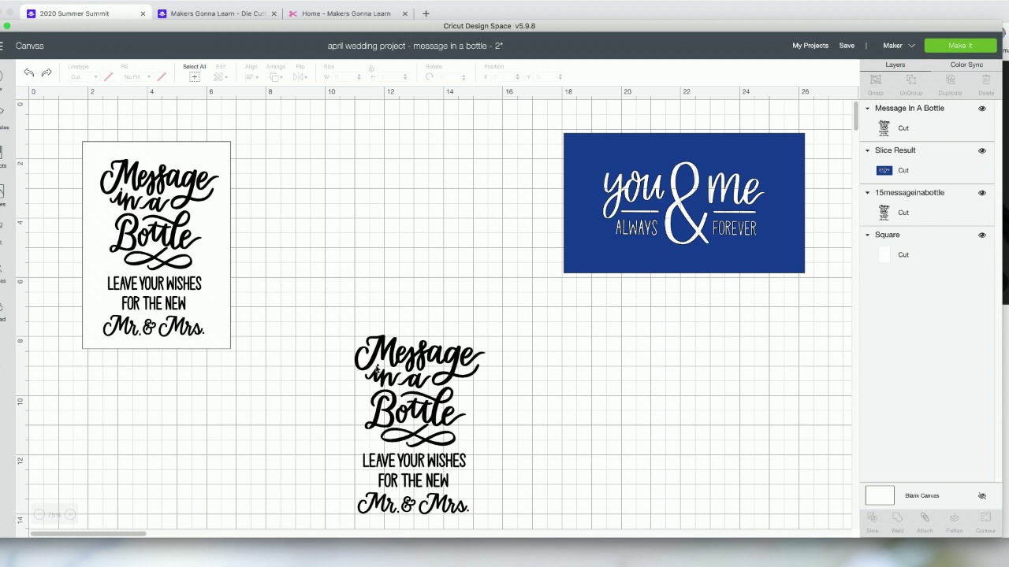
- Move the loose Message in a Bottle design up beside the framed one, then insert the uploaded You & Me design below the blue stencil
left_click_drag(378, 370, 304, 196)
left_click(4, 311)
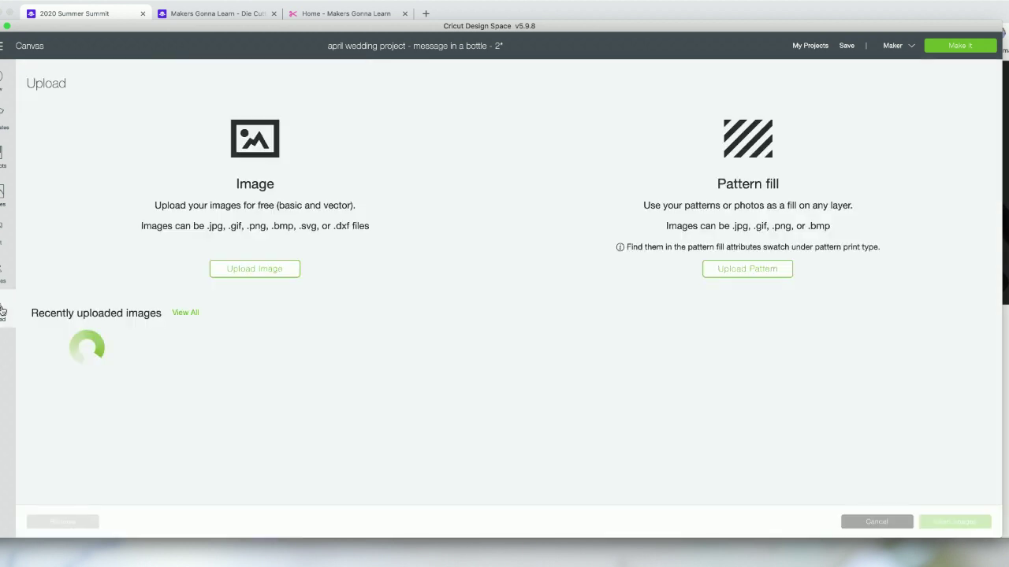
left_click(333, 398)
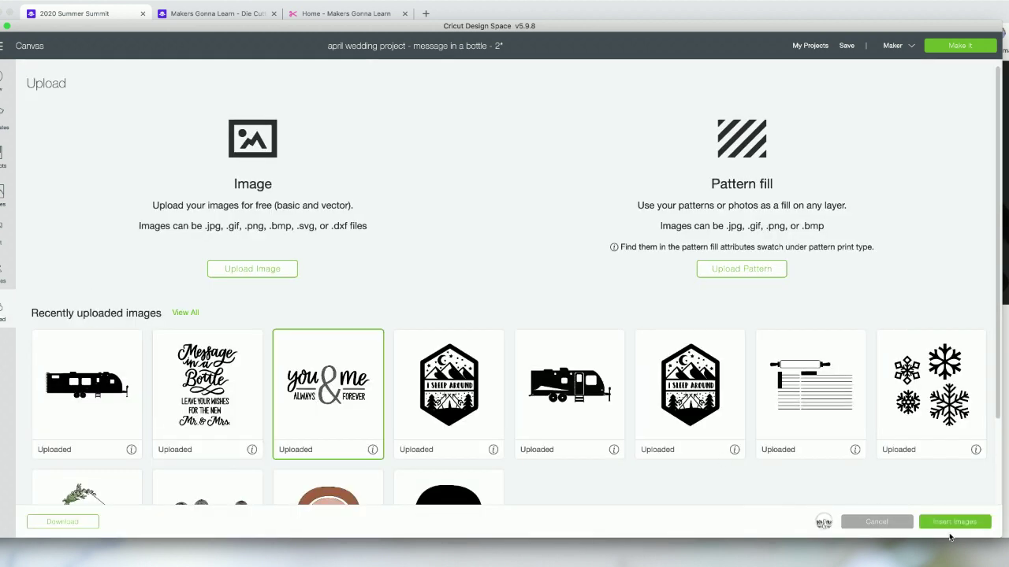
left_click(965, 523)
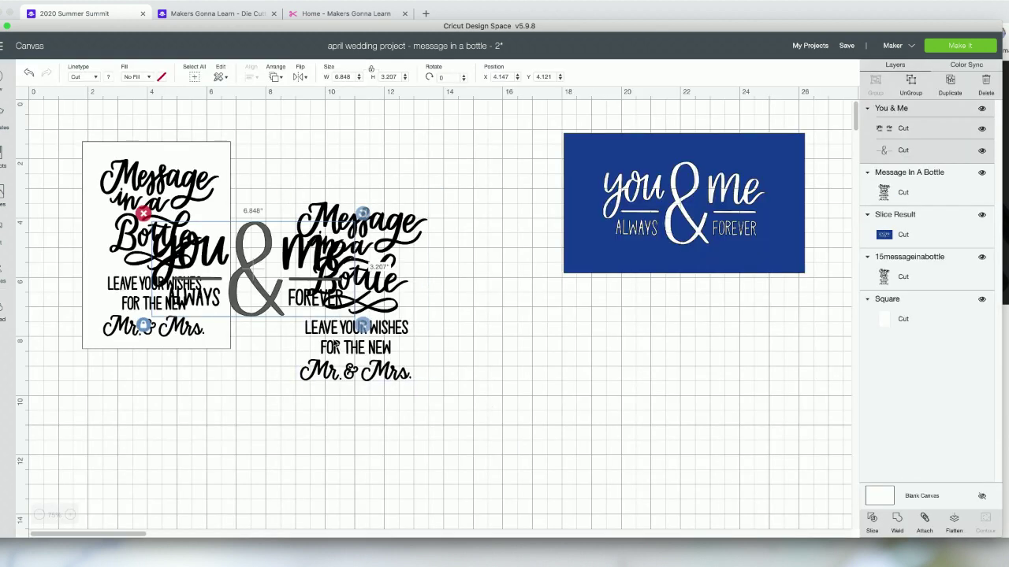
left_click_drag(371, 320, 703, 411)
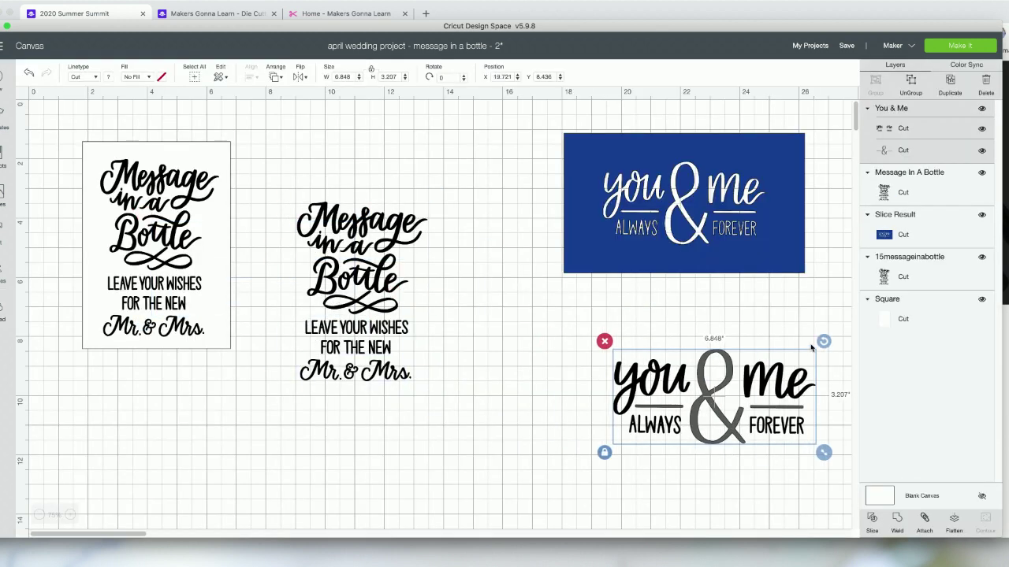
- Ungroup the inserted You & Me design and view the contours of its black wording layer
left_click(910, 85)
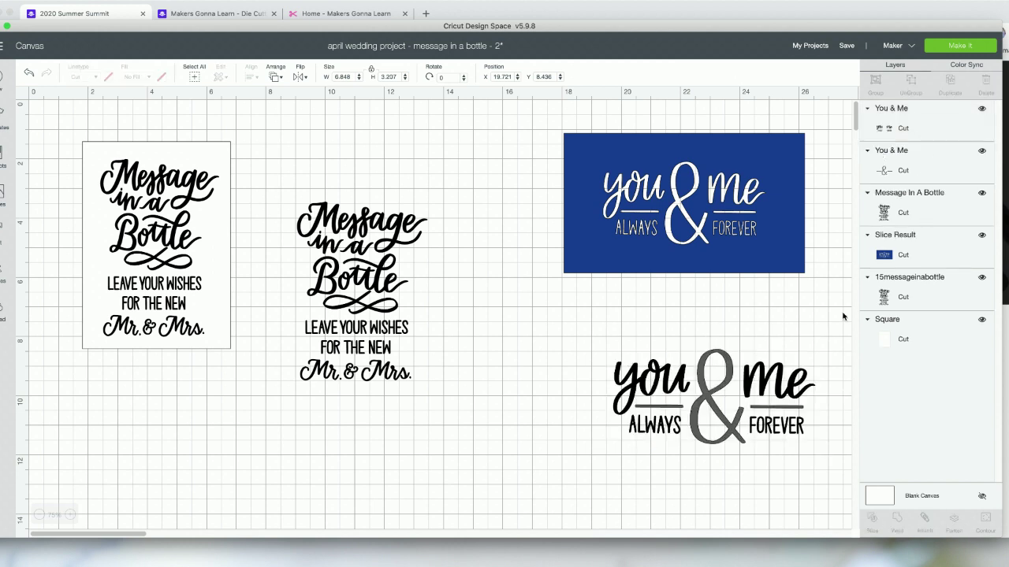
left_click(766, 385)
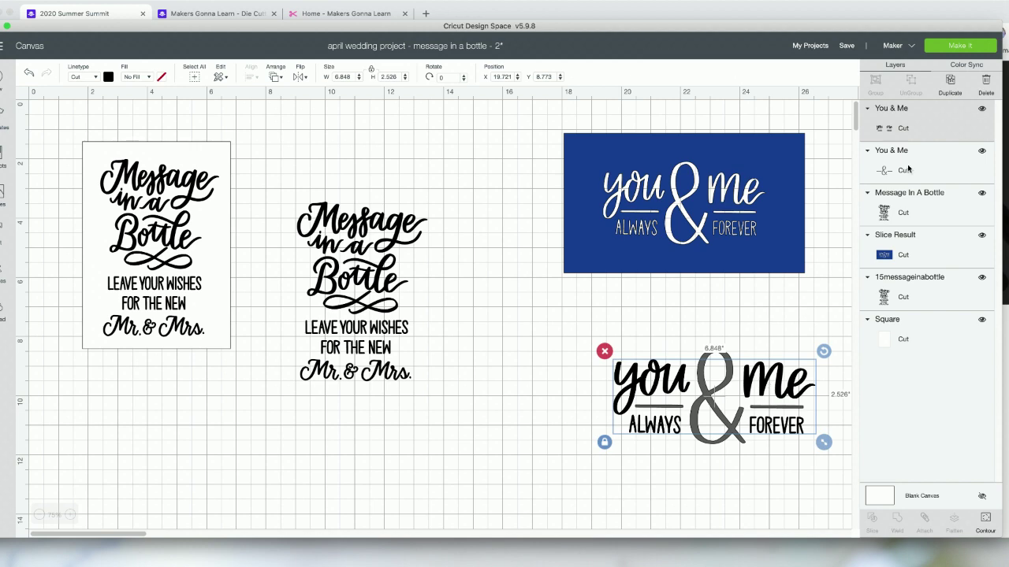
left_click(985, 521)
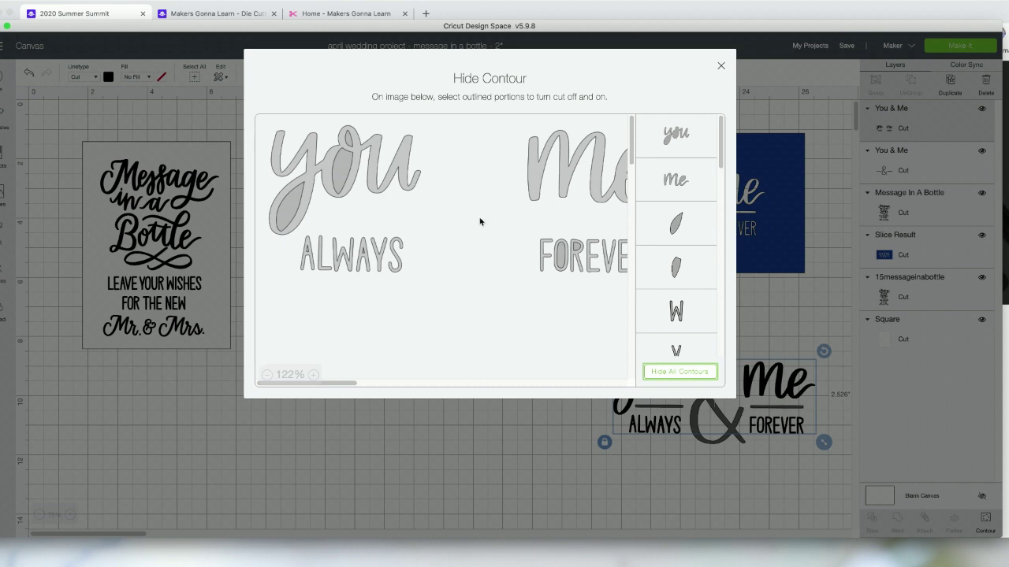
left_click(720, 66)
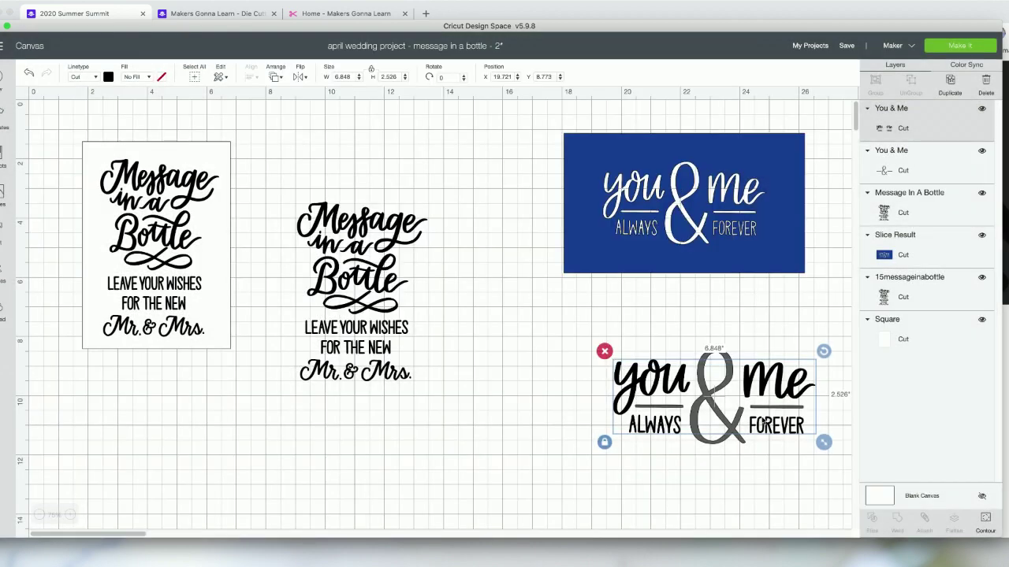
- Delete the black You & Me wording layer and hide the contours of both lines beside the ampersand
left_click_drag(759, 413, 488, 452)
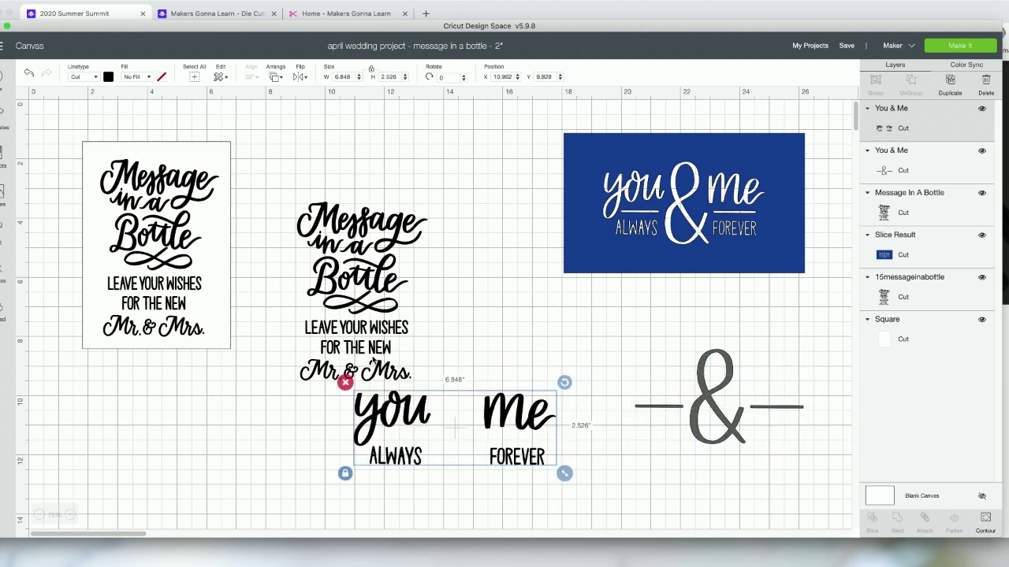
left_click(345, 384)
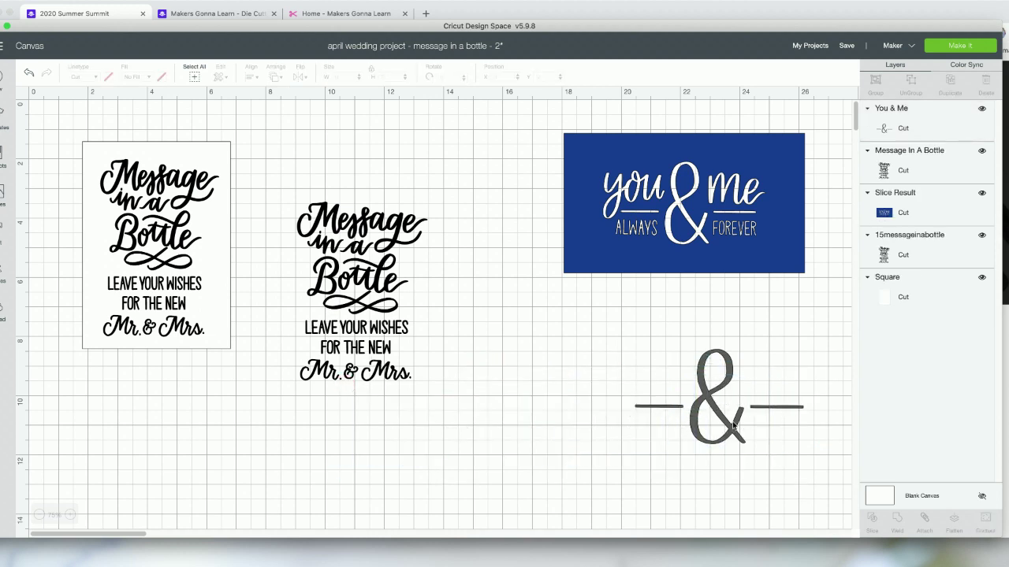
left_click(684, 384)
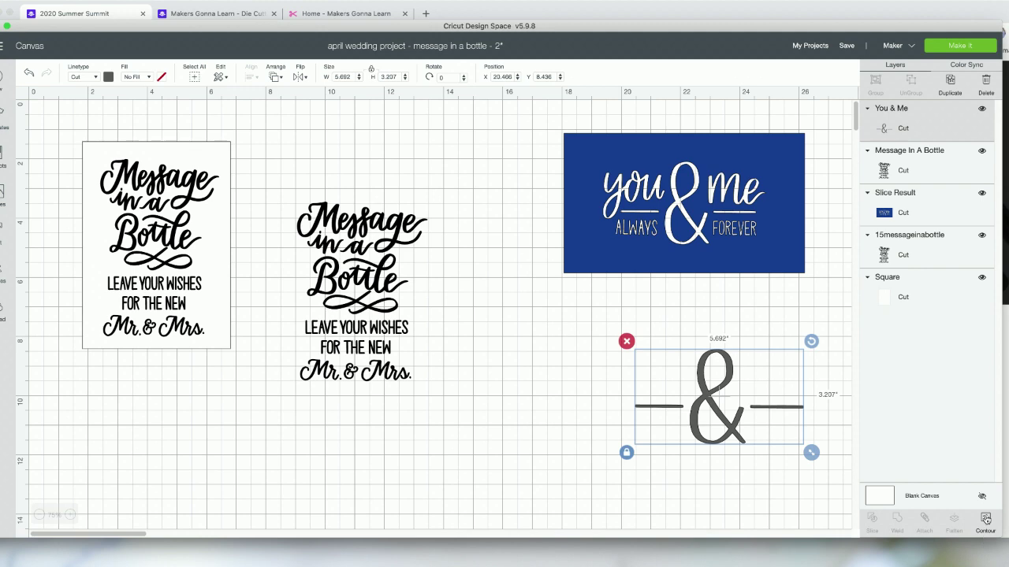
left_click(984, 521)
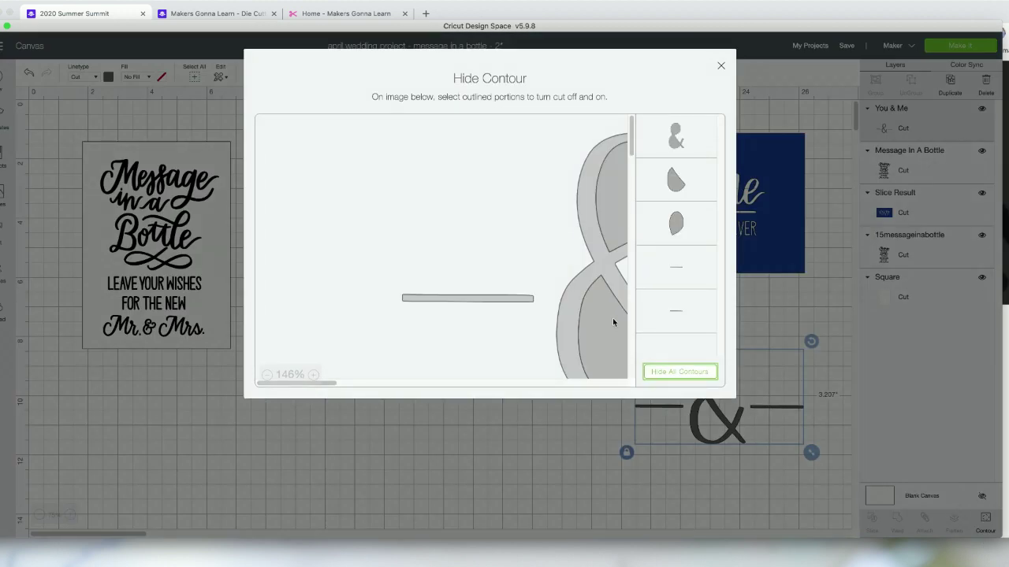
left_click(419, 298)
scroll(420, 297, "right", 5)
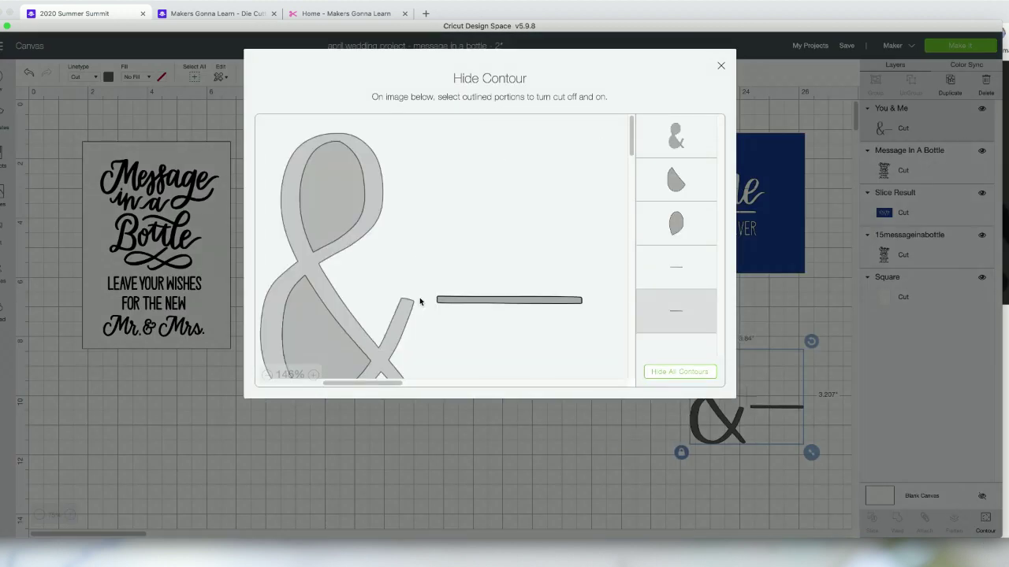
left_click(444, 300)
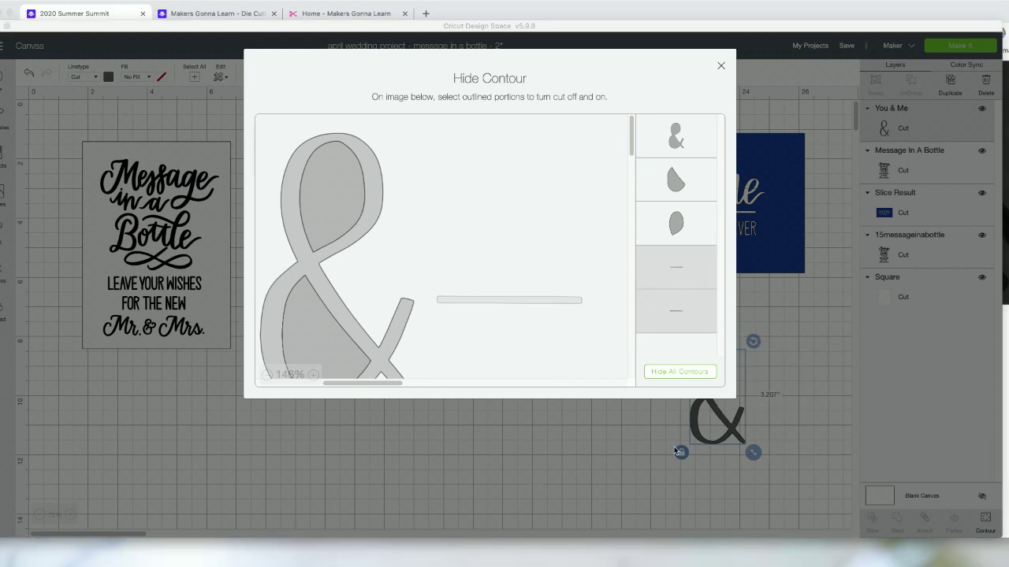
left_click(636, 448)
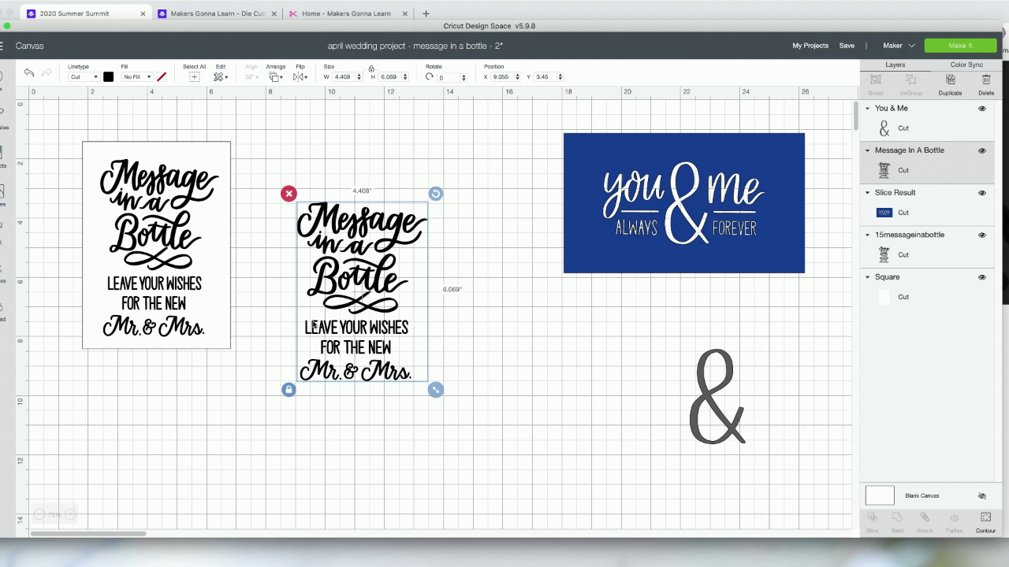
- Duplicate the loose Message in a Bottle design and place the copy beside the ampersand
left_click(950, 85)
left_click_drag(407, 317, 671, 390)
left_click(327, 294)
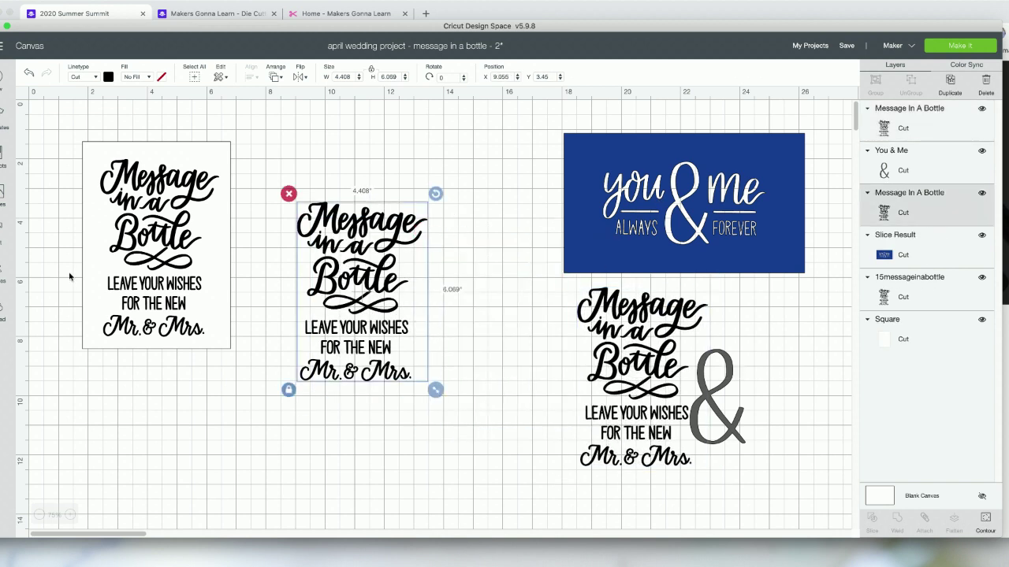
- Add a square over the original loose Message in a Bottle design and enlarge it to about 6.74 inches per side
left_click(3, 281)
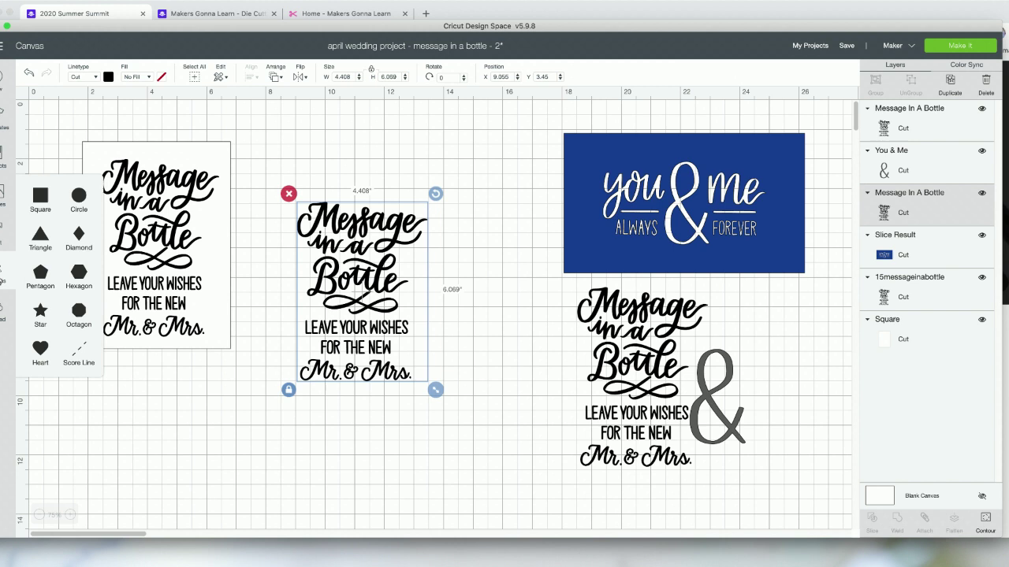
left_click(42, 207)
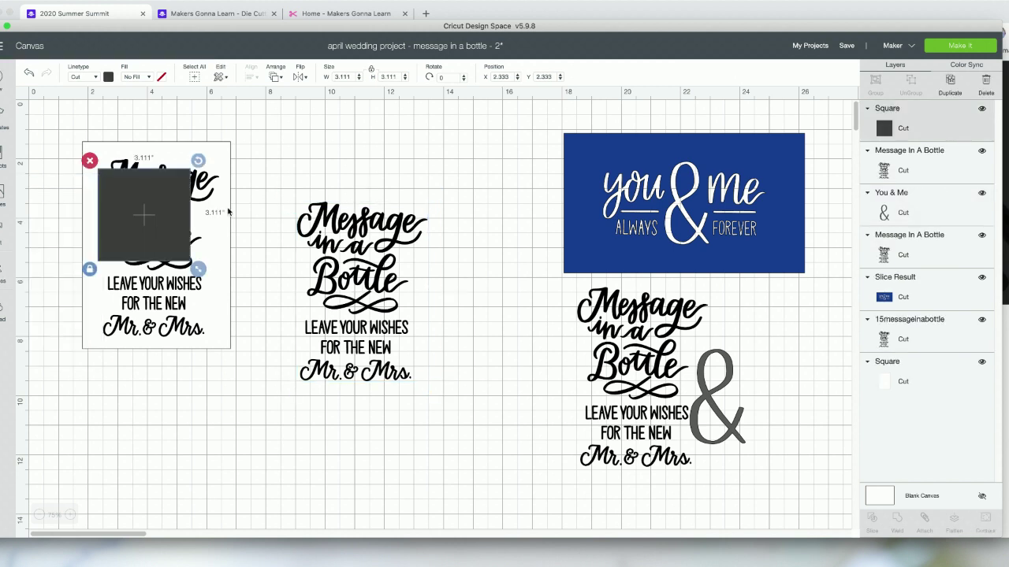
left_click_drag(183, 236, 354, 224)
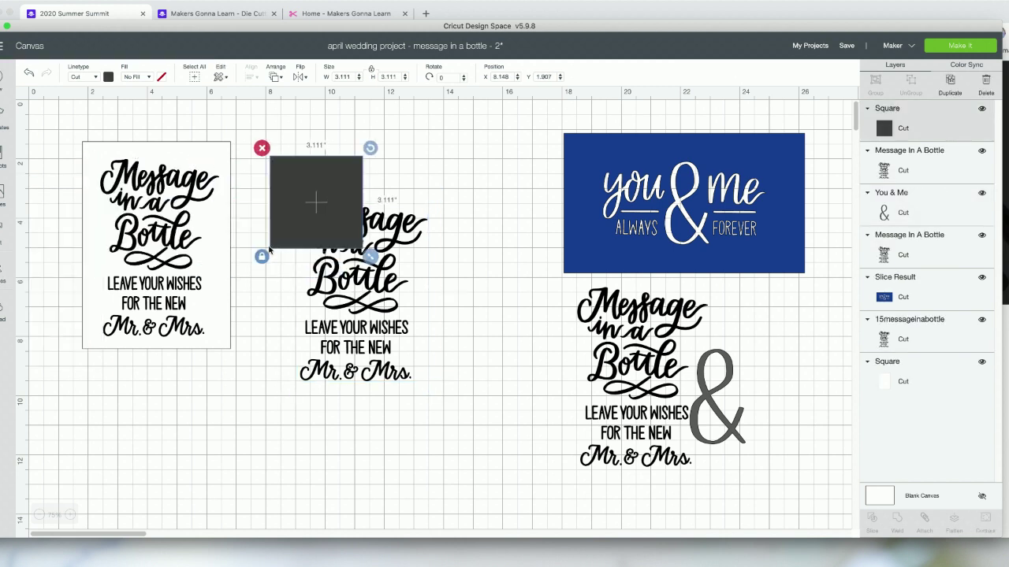
left_click_drag(371, 257, 390, 276)
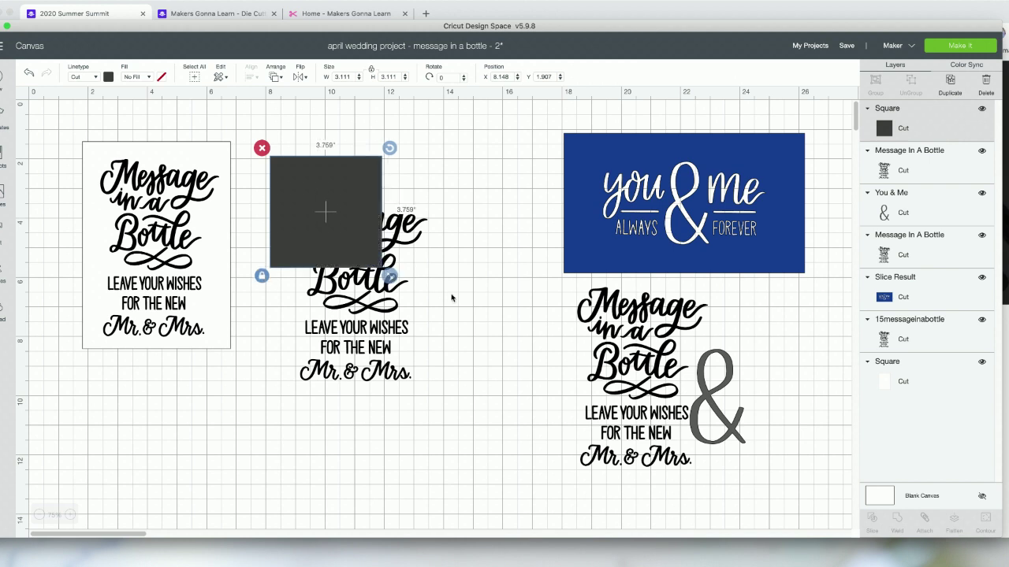
left_click_drag(451, 298, 497, 366)
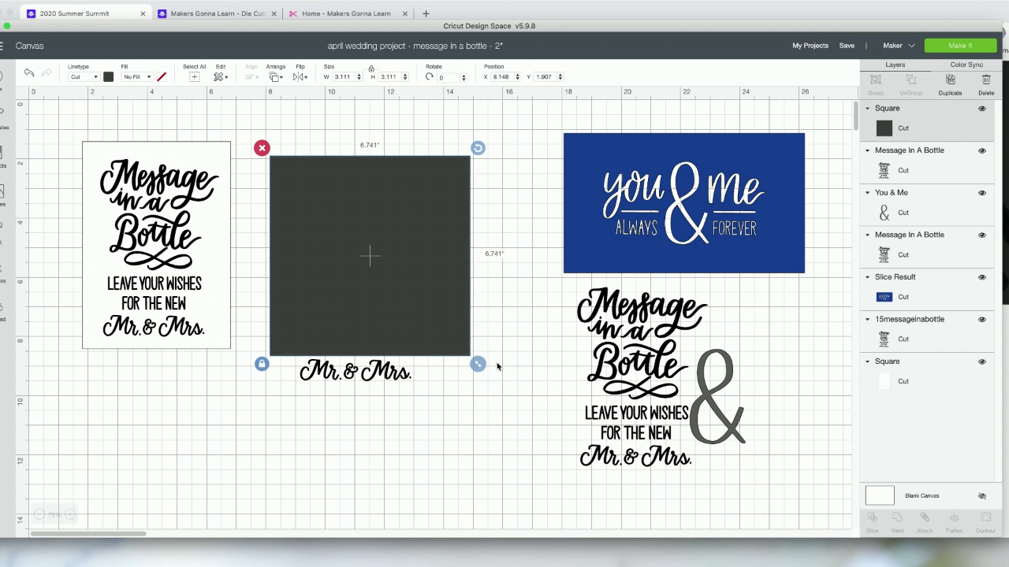
- Adjust the dark square's position so it covers all of the Message in a Bottle design except the Mr. & Mrs. line
left_click(403, 429)
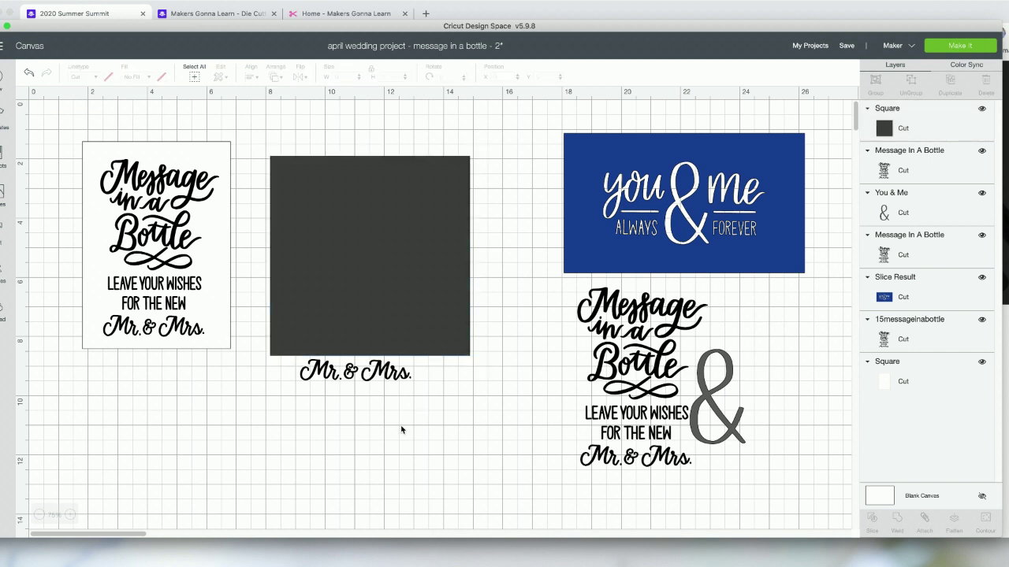
left_click_drag(378, 281, 378, 292)
left_click(333, 393)
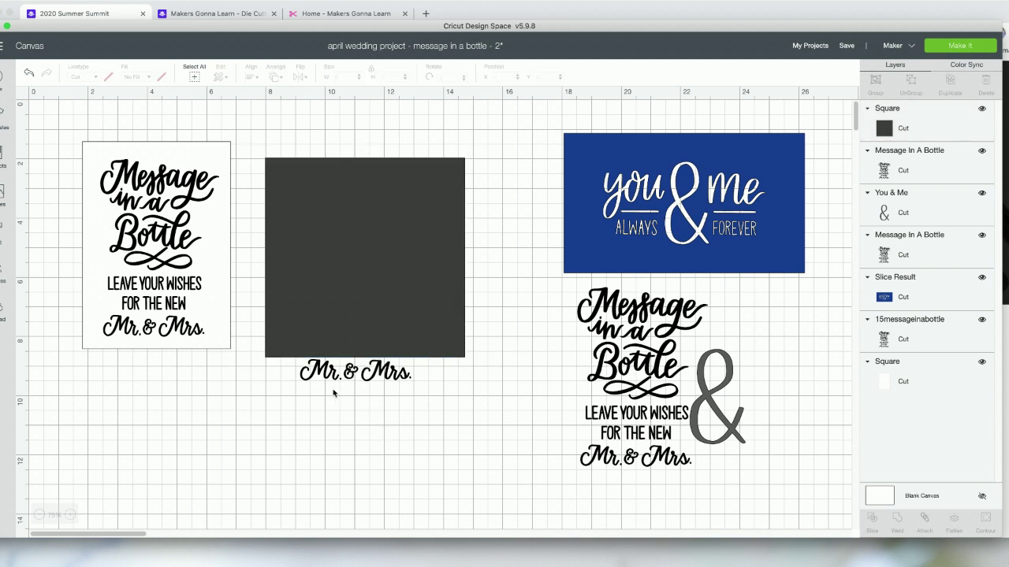
left_click(400, 338)
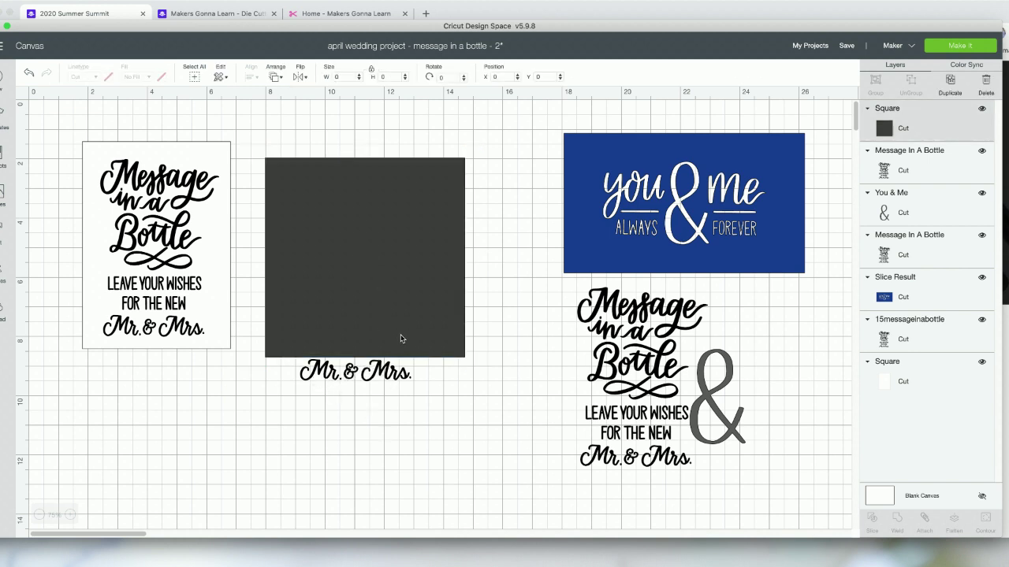
left_click_drag(400, 339, 400, 310)
left_click(439, 387)
left_click(403, 294)
left_click(405, 407)
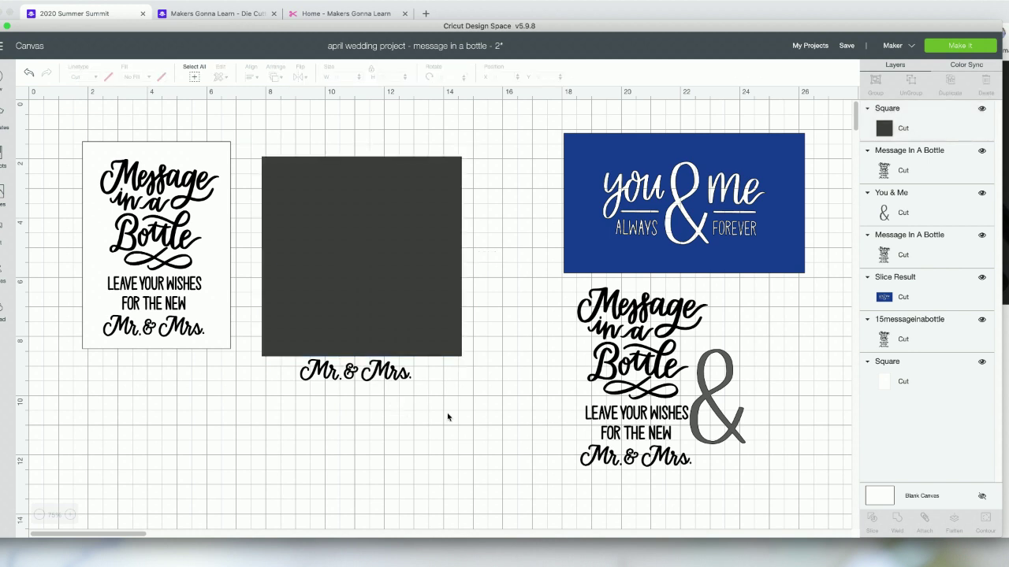
- Slice the dark square with the Message in a Bottle design beneath it and pull the Mr. & Mrs. piece away
left_click_drag(459, 425, 302, 216)
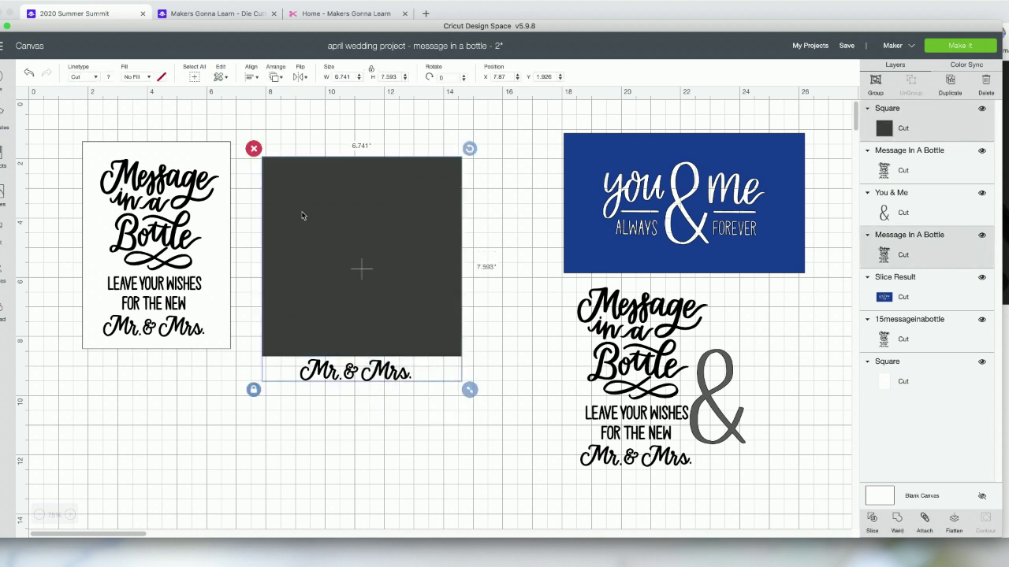
left_click(871, 524)
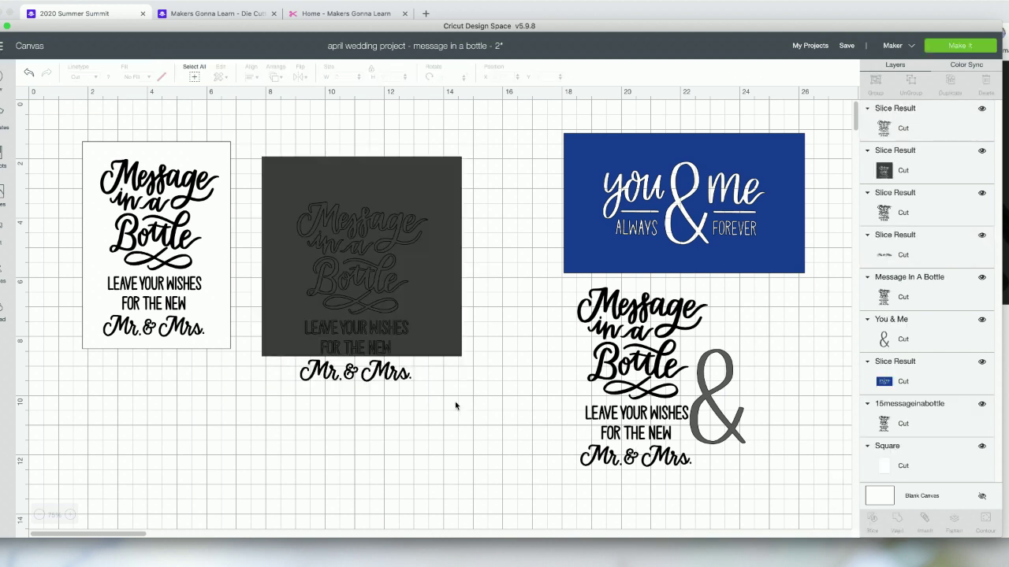
left_click_drag(407, 383, 510, 480)
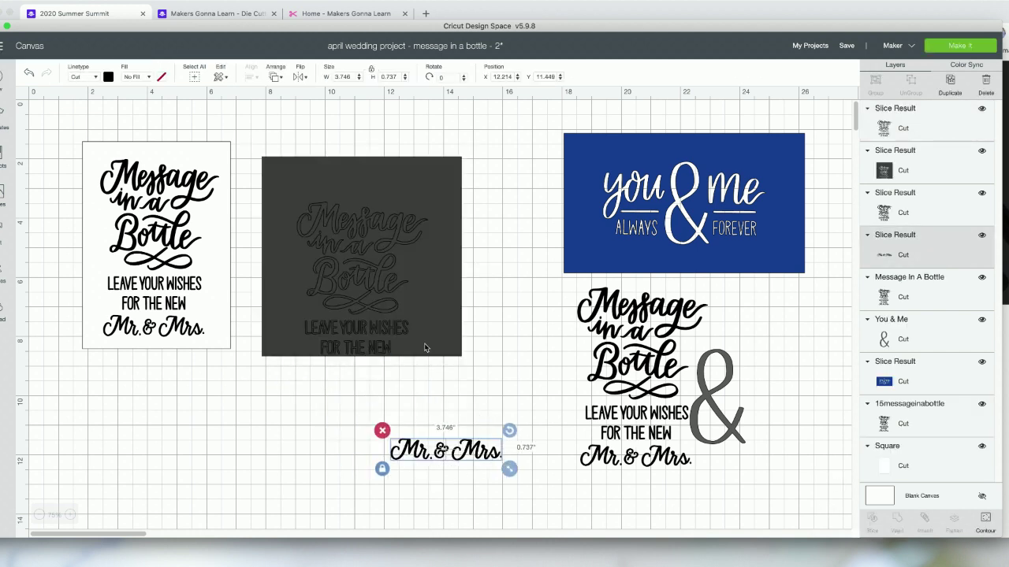
- Shift the sliced square aside to expose the cut-out lettering, then delete the square and the overlapping sliced text pieces
left_click(440, 410)
left_click_drag(434, 347, 484, 343)
left_click_drag(482, 381, 340, 250)
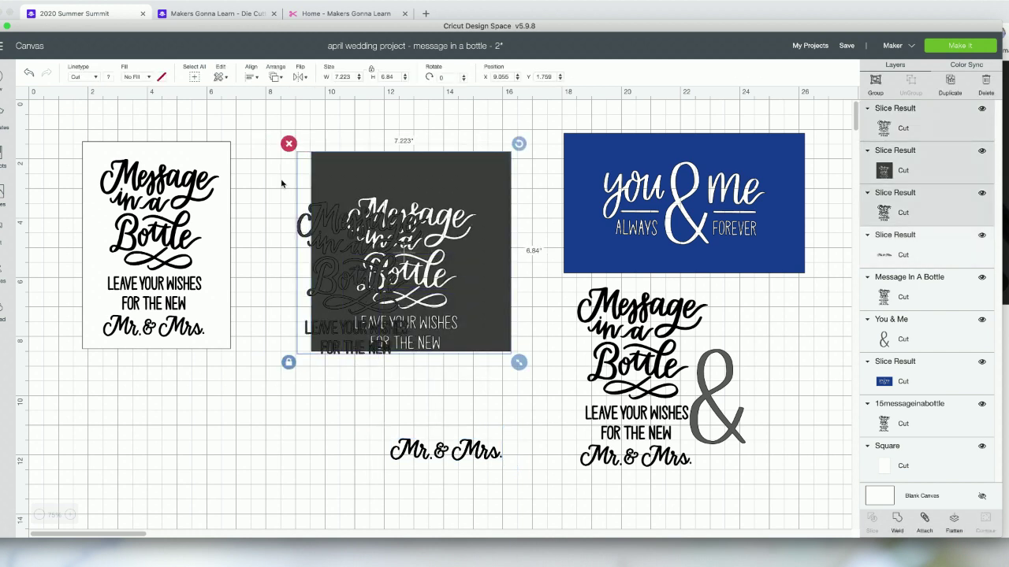
left_click(289, 143)
- Move the Message in a Bottle copy up beside the framed design and space the Mr. & Mrs. piece apart from the ampersand
left_click_drag(583, 304, 344, 160)
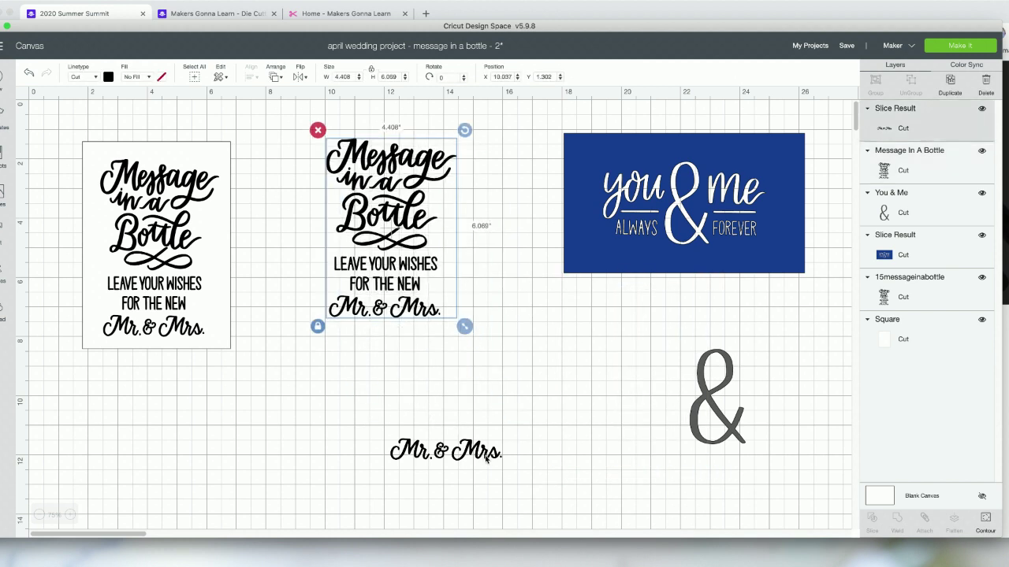
left_click_drag(487, 458, 679, 384)
left_click(729, 410)
left_click_drag(729, 410, 762, 407)
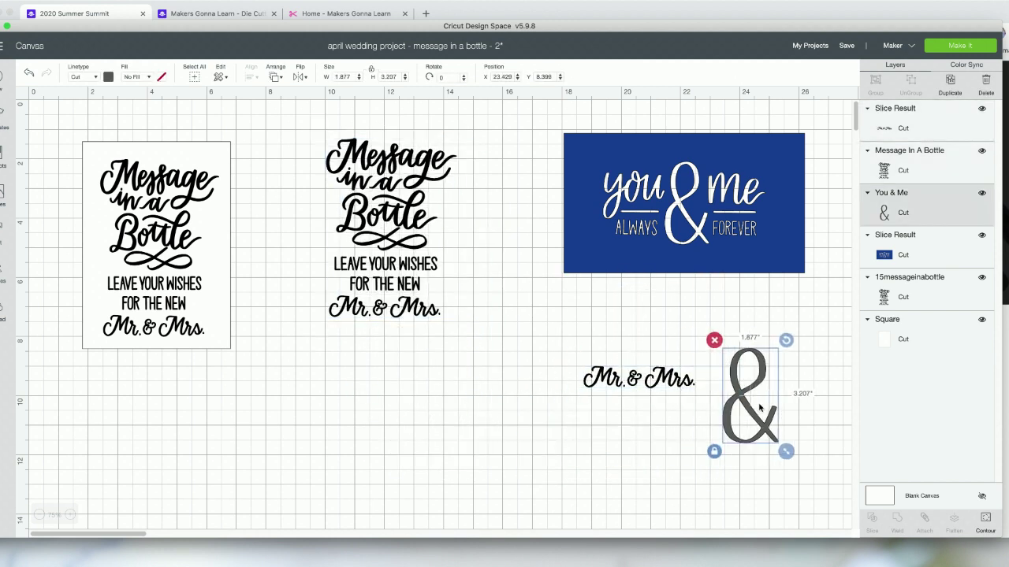
left_click_drag(661, 380, 577, 377)
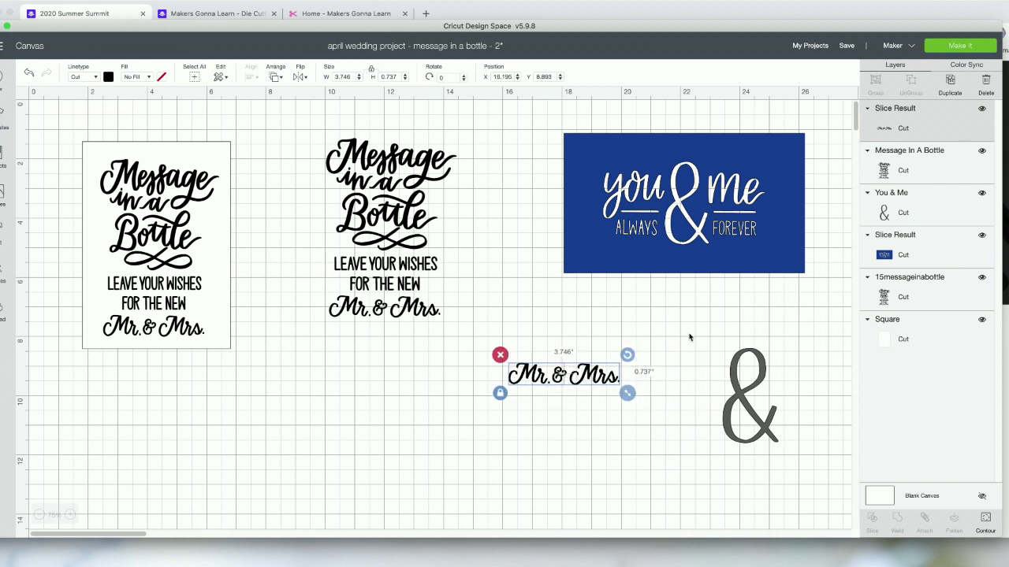
- Delete the isolated Mr. & Mrs. slice piece, keeping the ampersand and the full Message in a Bottle design
left_click(739, 383)
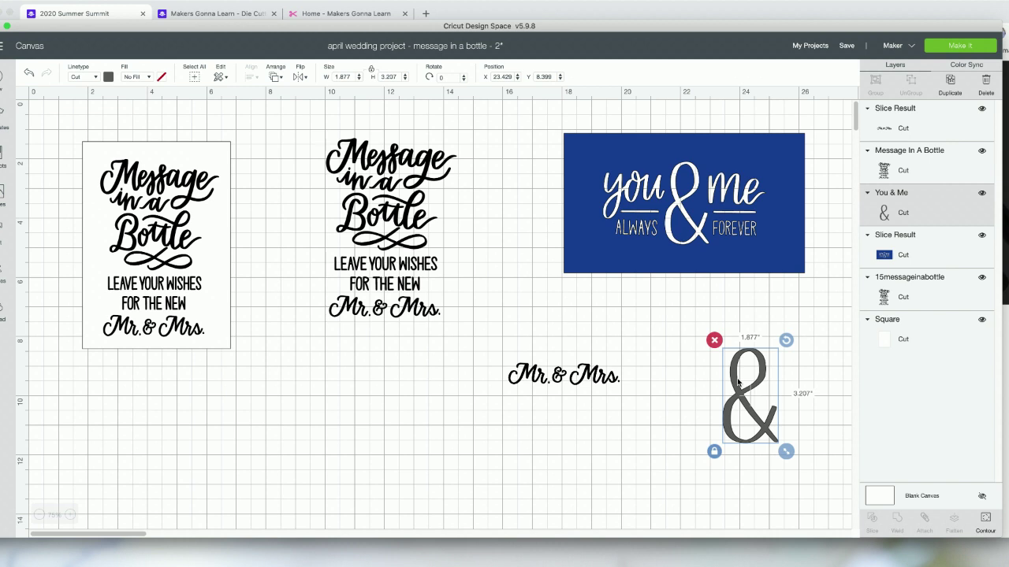
left_click(445, 309)
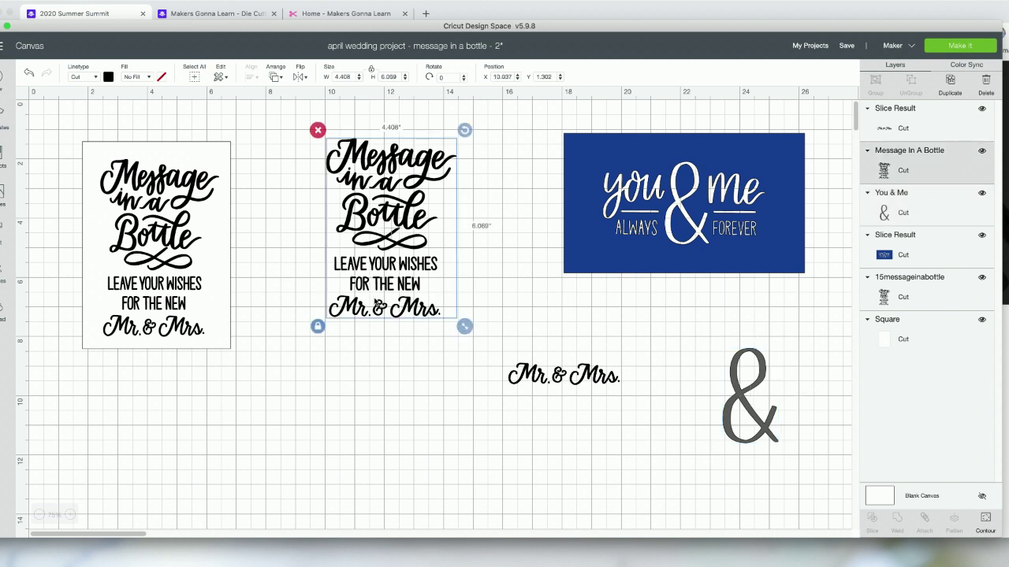
left_click(527, 381)
left_click(500, 355)
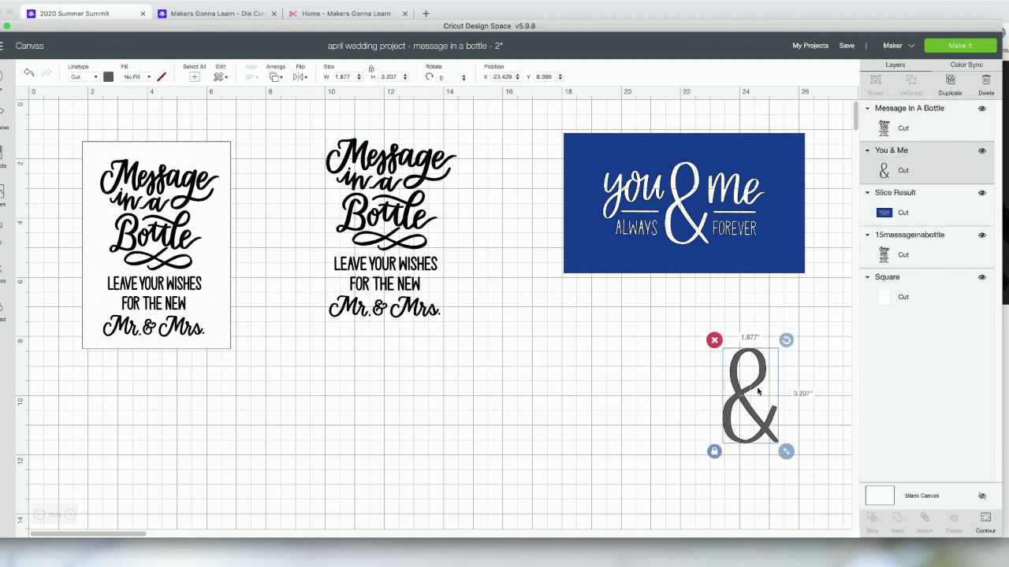
- Delete the isolated ampersand below the blue You & Me rectangle
left_click(758, 393)
left_click(712, 340)
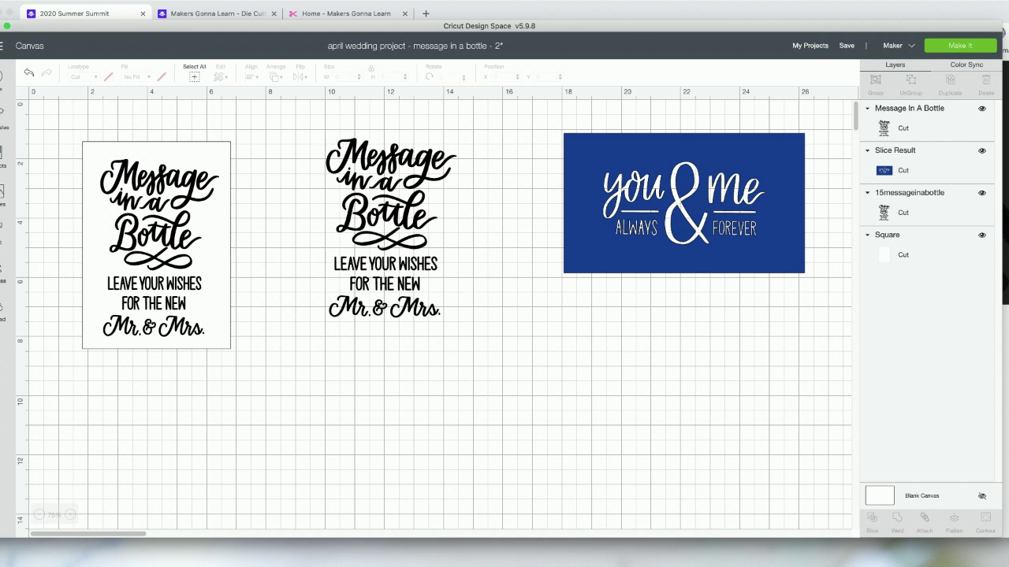
- Insert a new square and place it in the empty area below the Message in a Bottle copy
left_click(4, 272)
left_click(49, 203)
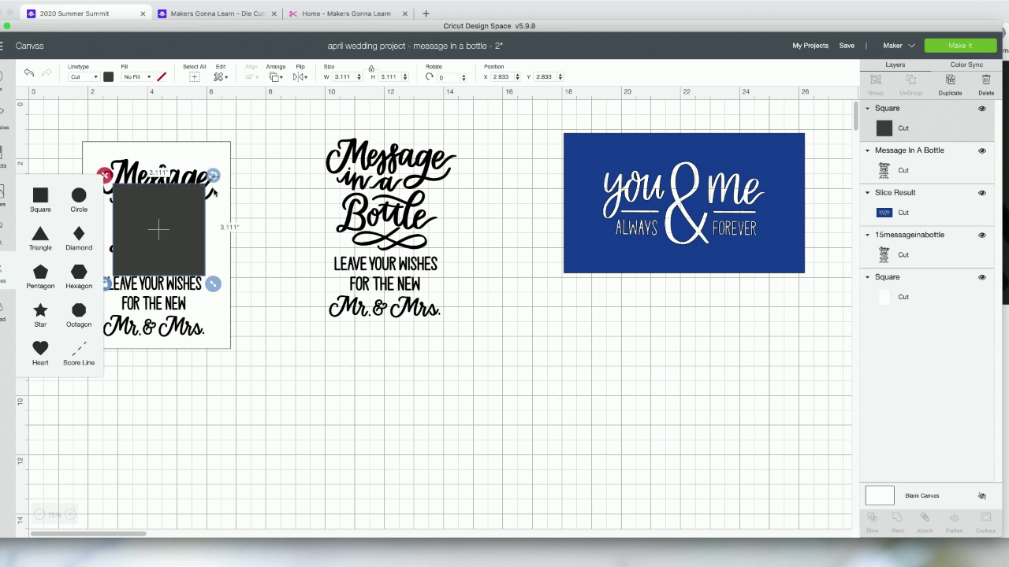
left_click_drag(187, 219, 357, 394)
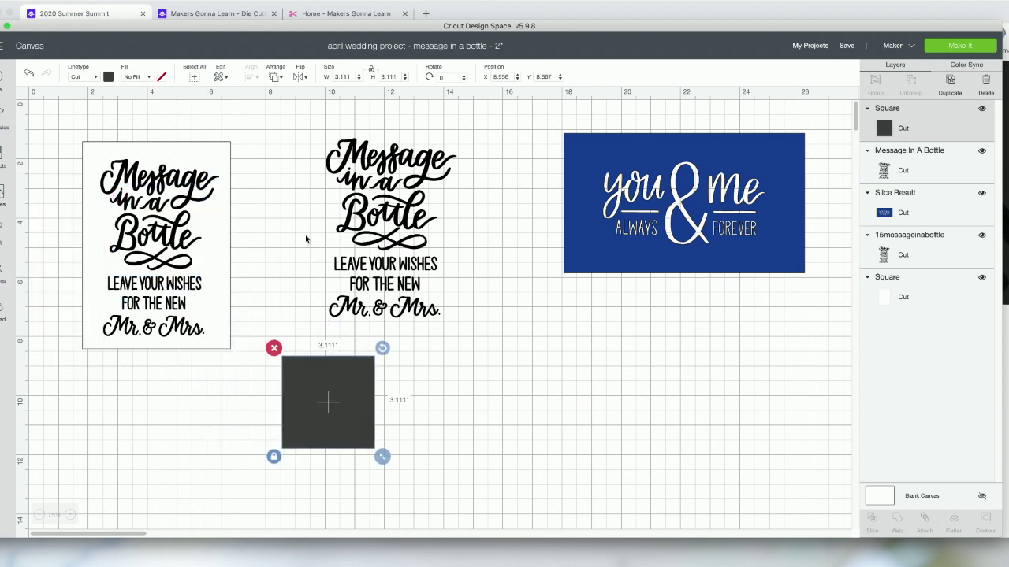
left_click(218, 160)
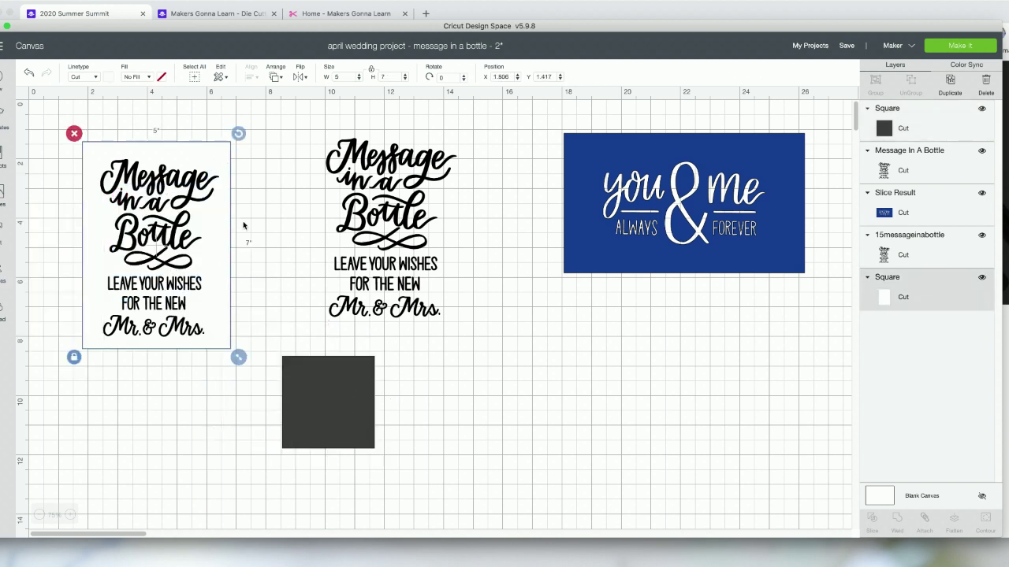
left_click(352, 397)
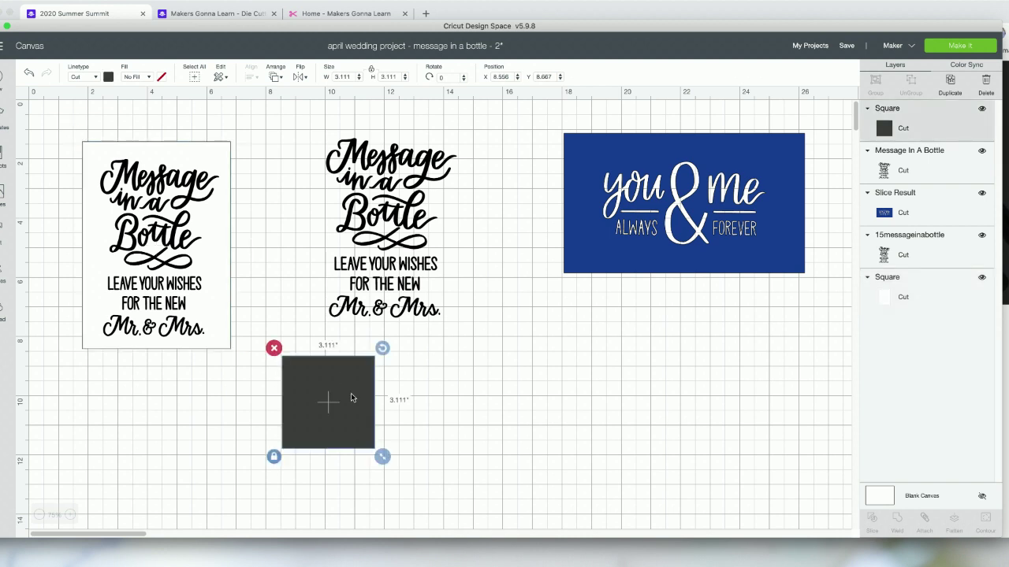
left_click_drag(351, 397, 485, 383)
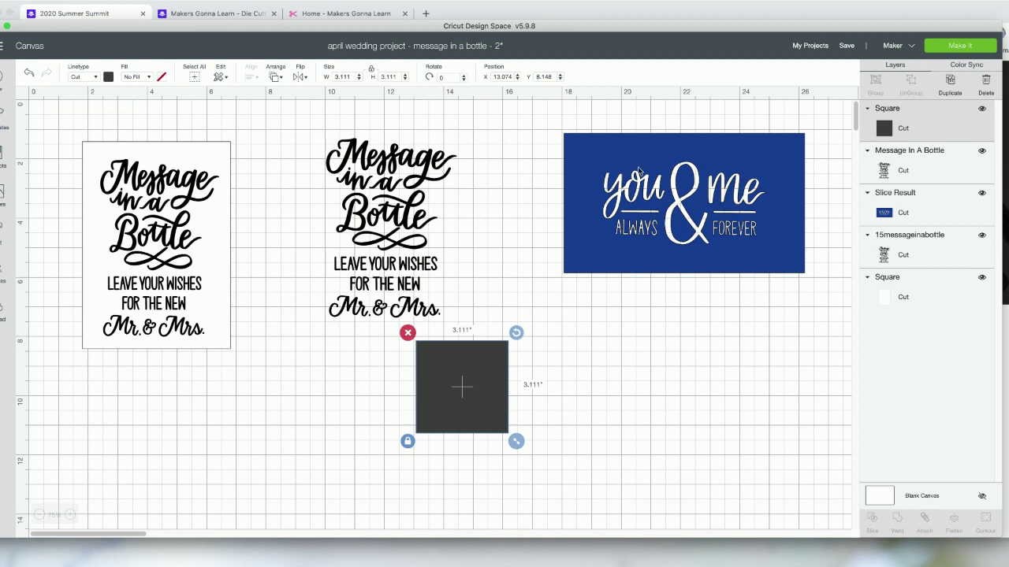
- Unlock the dark square's proportions and set its width to 4.5 and height to 6.75 inches
left_click(372, 69)
double_click(351, 77)
type("4.5")
key("Return")
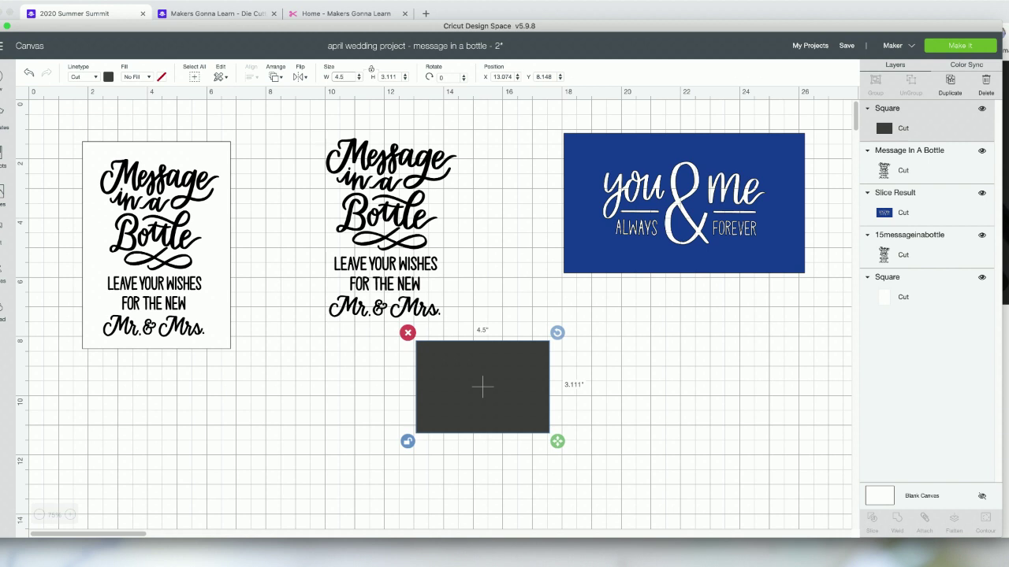
left_click(392, 73)
type("6.75")
key("Return")
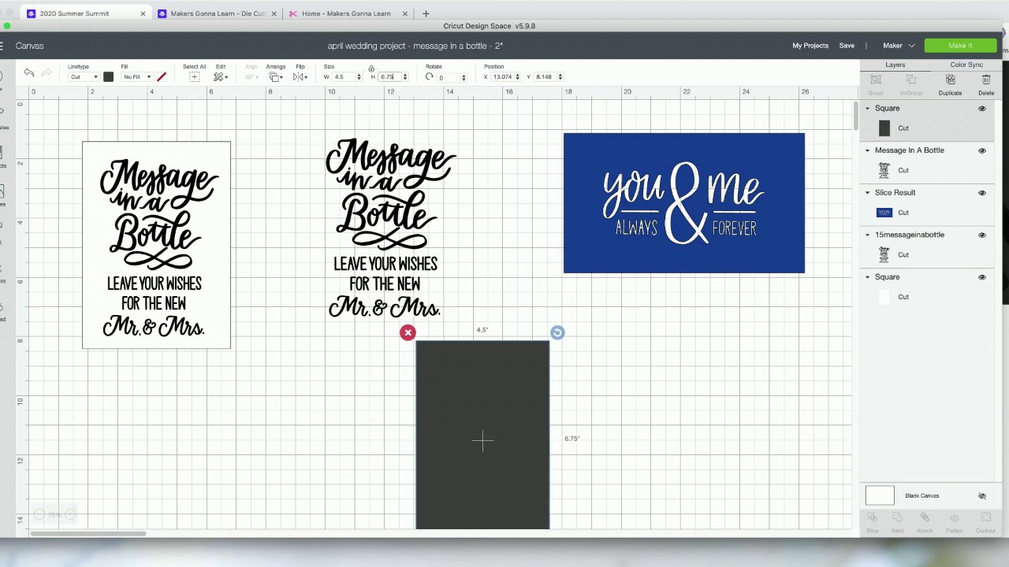
- Shift the dark rectangle up fully into view and recolor it light gray
left_click_drag(457, 386, 473, 343)
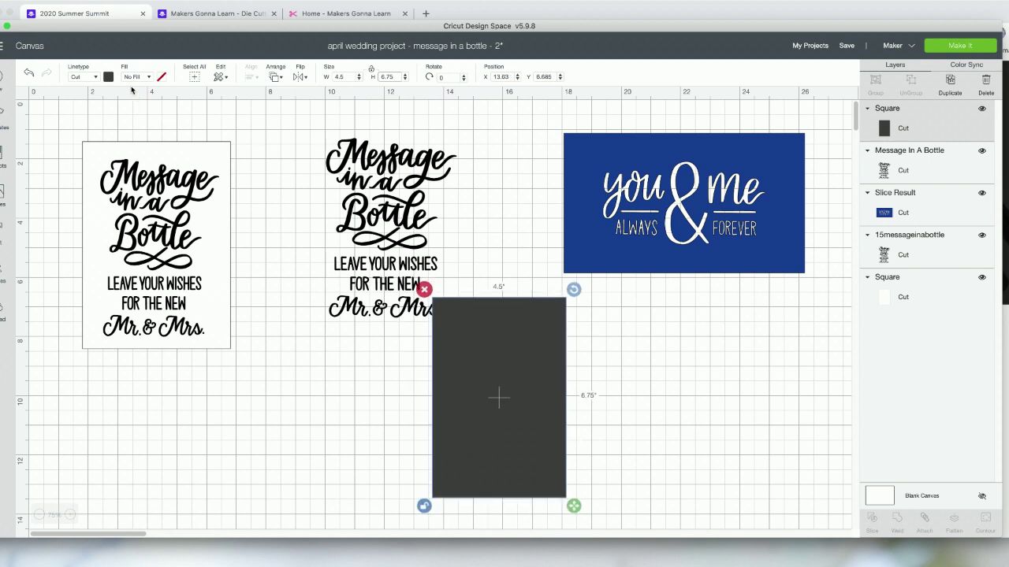
left_click(109, 76)
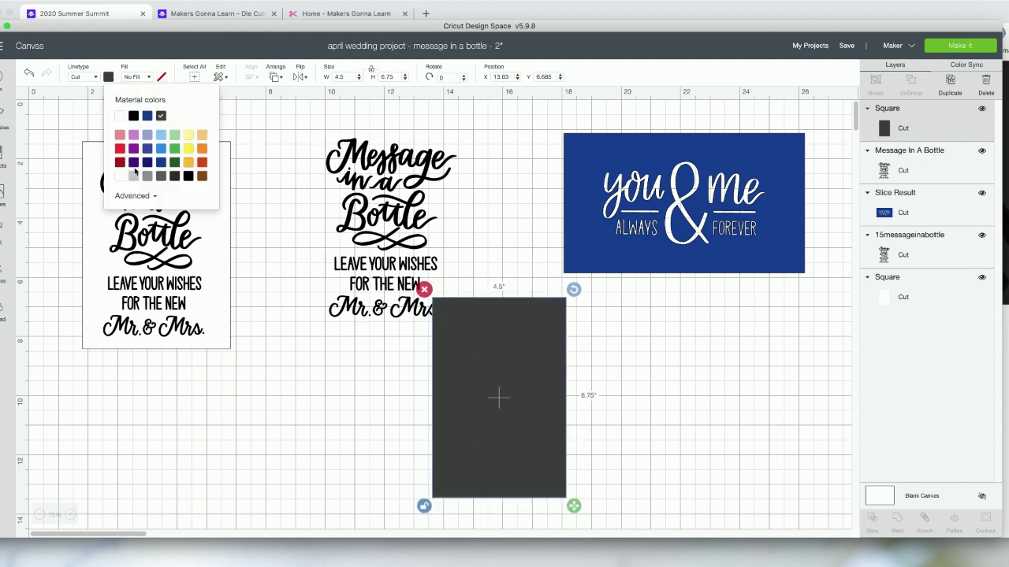
left_click(134, 177)
- Move the gray rectangle up to the Message in a Bottle copy, bring the lettering to the front and place it on the rectangle
left_click_drag(456, 390, 380, 243)
left_click(344, 223)
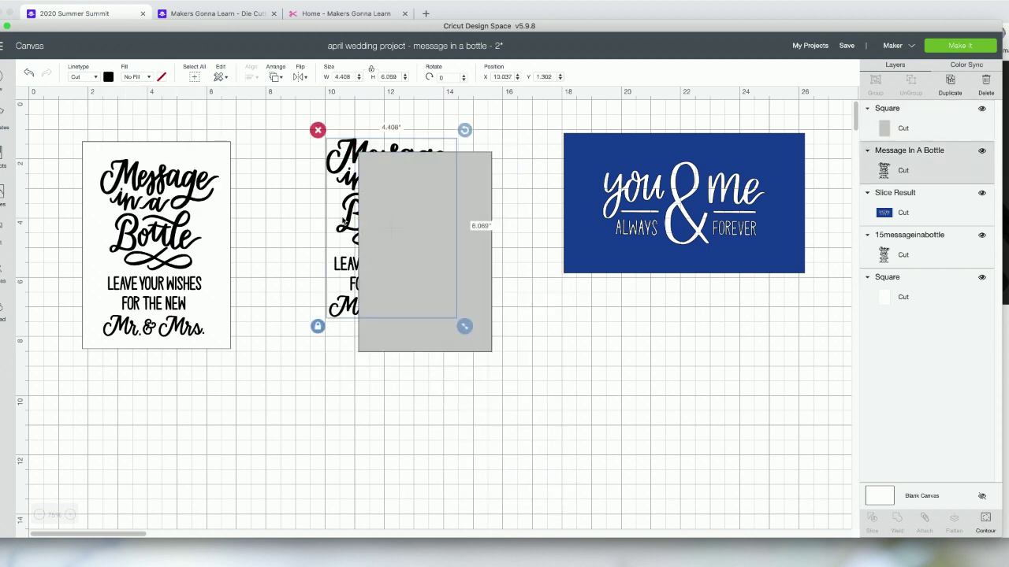
left_click(279, 77)
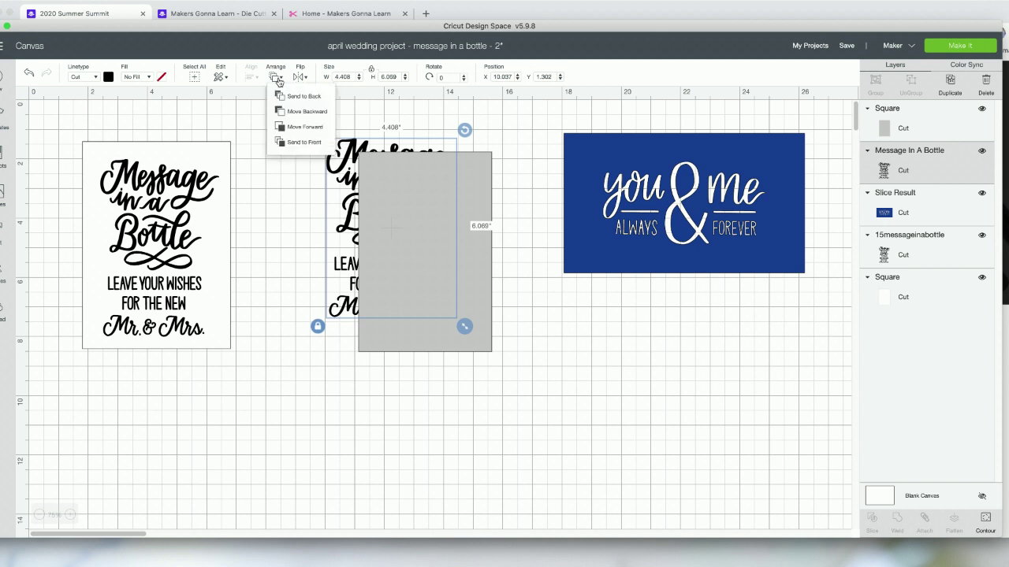
left_click(290, 144)
left_click_drag(346, 209, 380, 234)
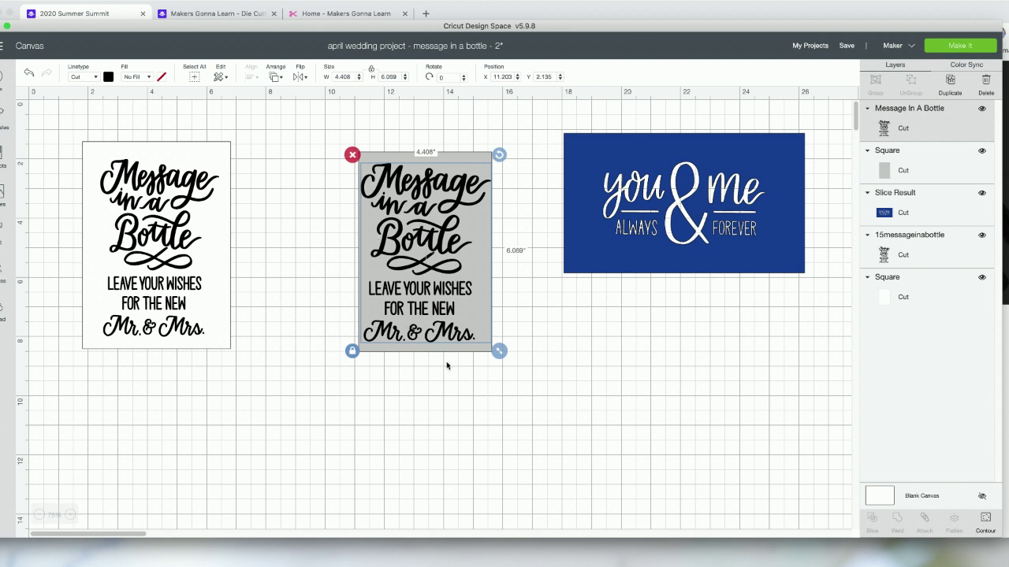
- Resize the lettering on the gray rectangle to about 3.82 by 5.51 inches with proportions unlocked, and center it with an even margin
left_click_drag(494, 354, 471, 332)
mouse_move(413, 313)
left_mouse_down()
mouse_move(436, 319)
mouse_move(421, 318)
left_mouse_up()
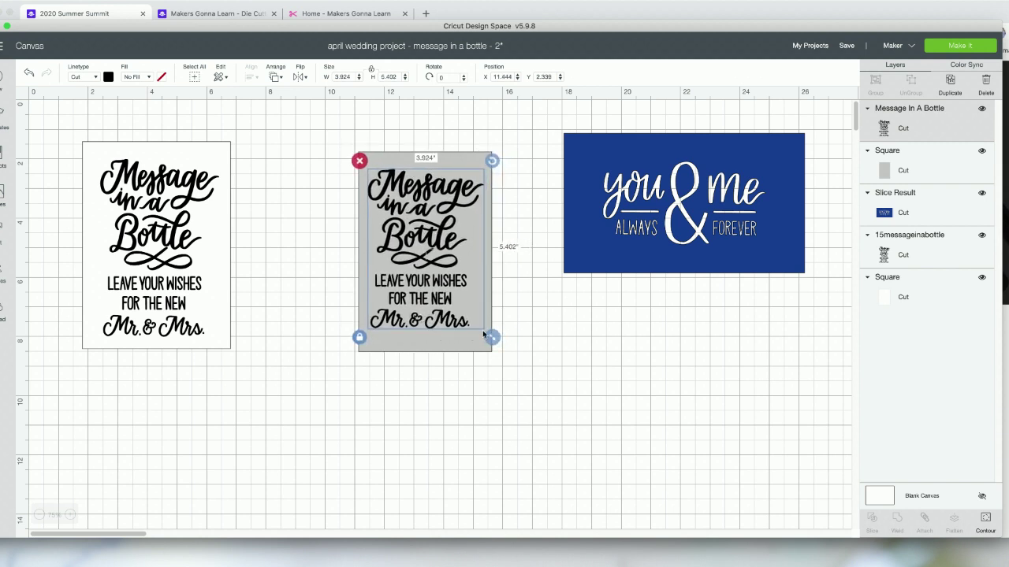
mouse_move(491, 338)
left_mouse_down()
mouse_move(473, 329)
mouse_move(485, 342)
left_mouse_up()
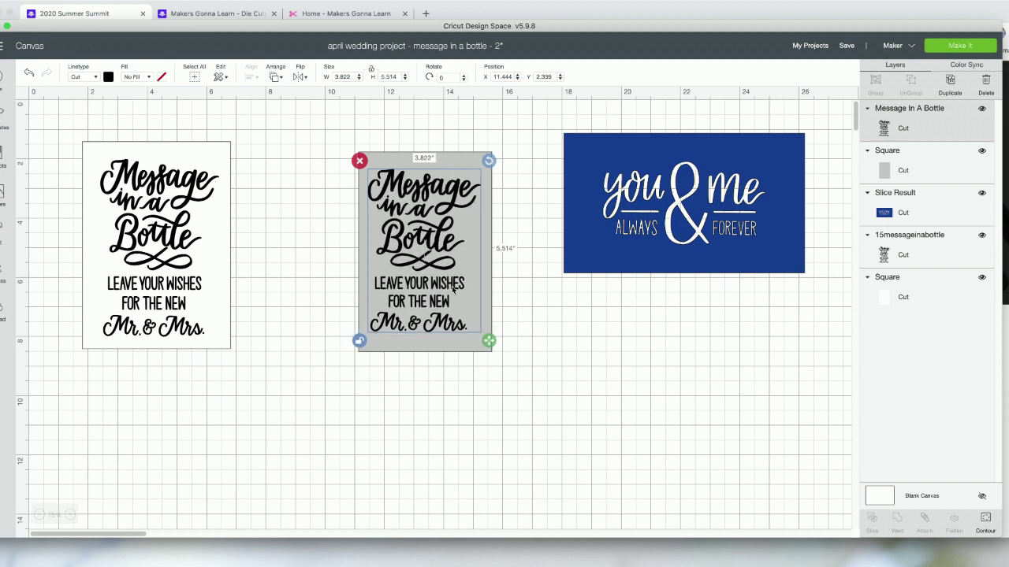
left_click(542, 317)
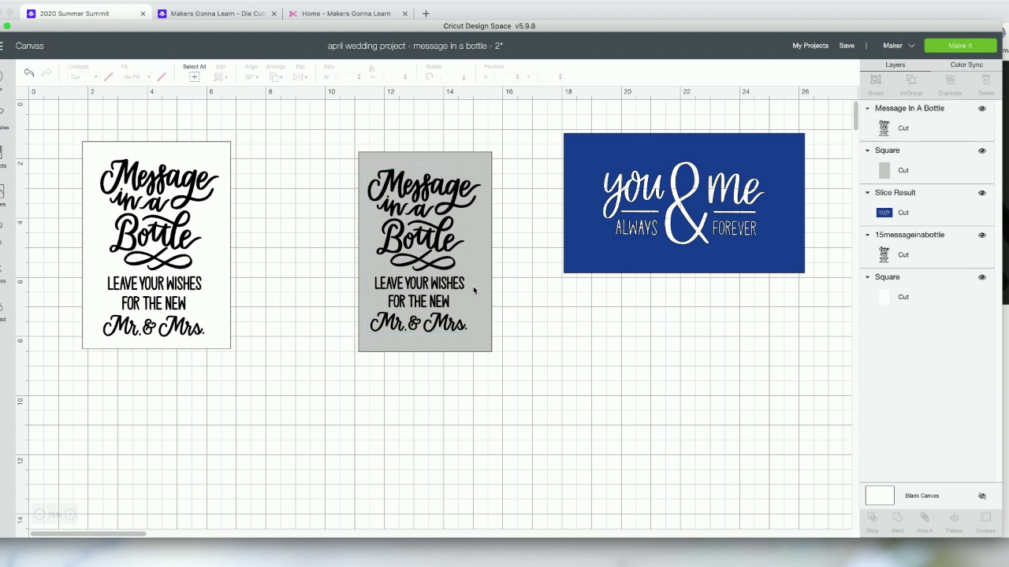
left_click(448, 276)
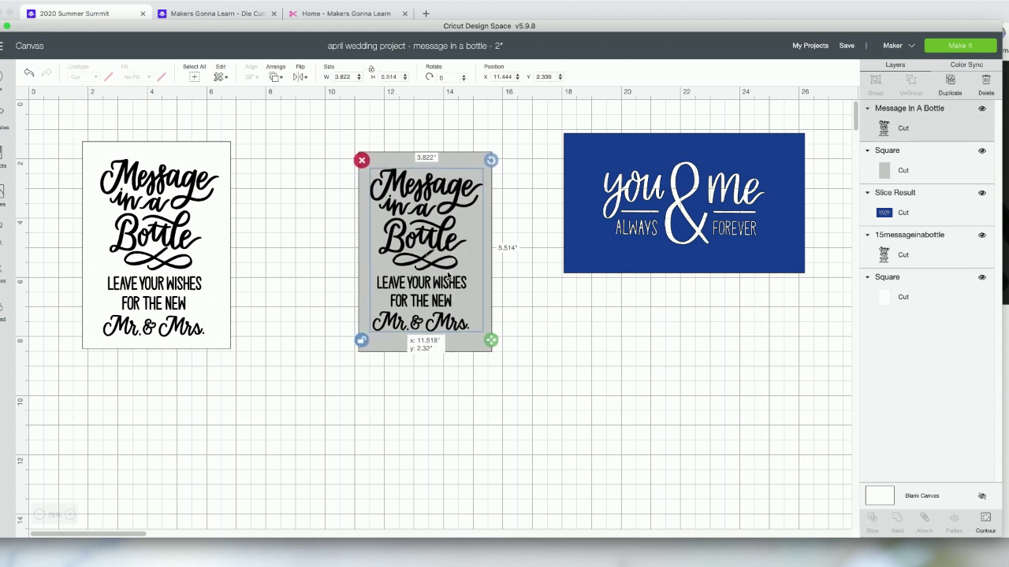
left_click(547, 353)
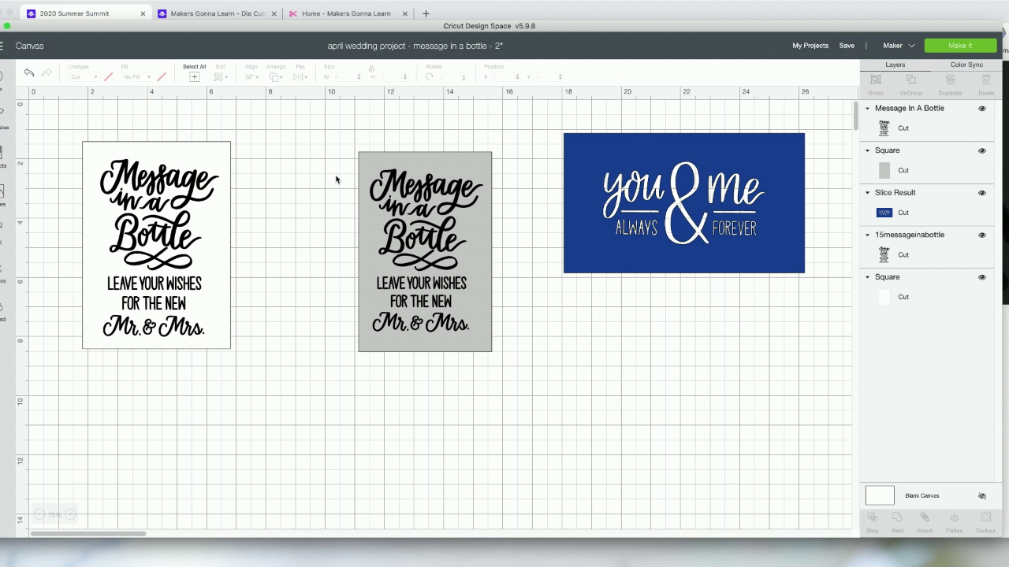
- Delete the gray rectangle together with its lettering, and hide the white 5 by 7 square behind the remaining Message in a Bottle design
left_click_drag(340, 162, 383, 217)
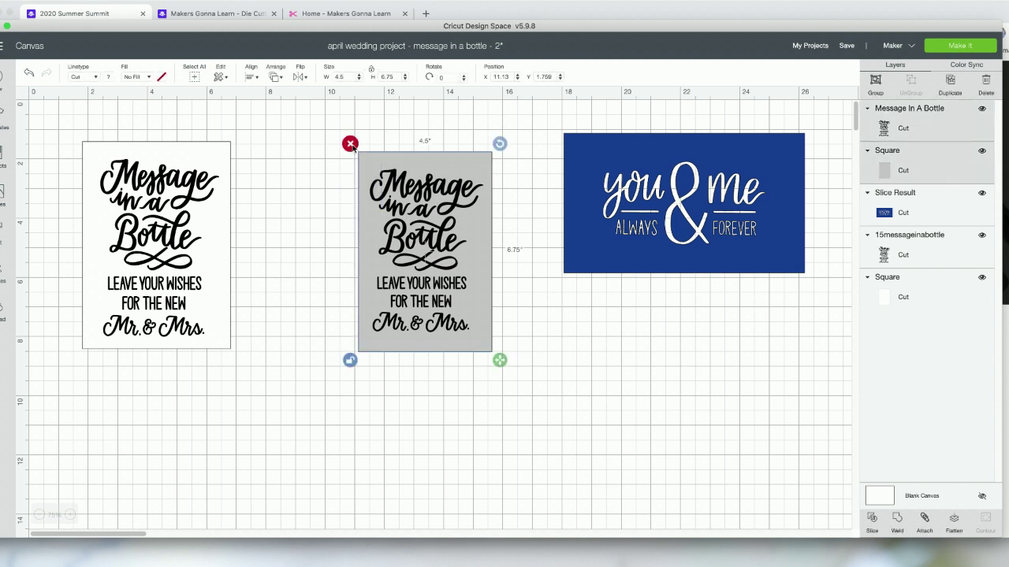
key("Delete")
left_click(194, 158)
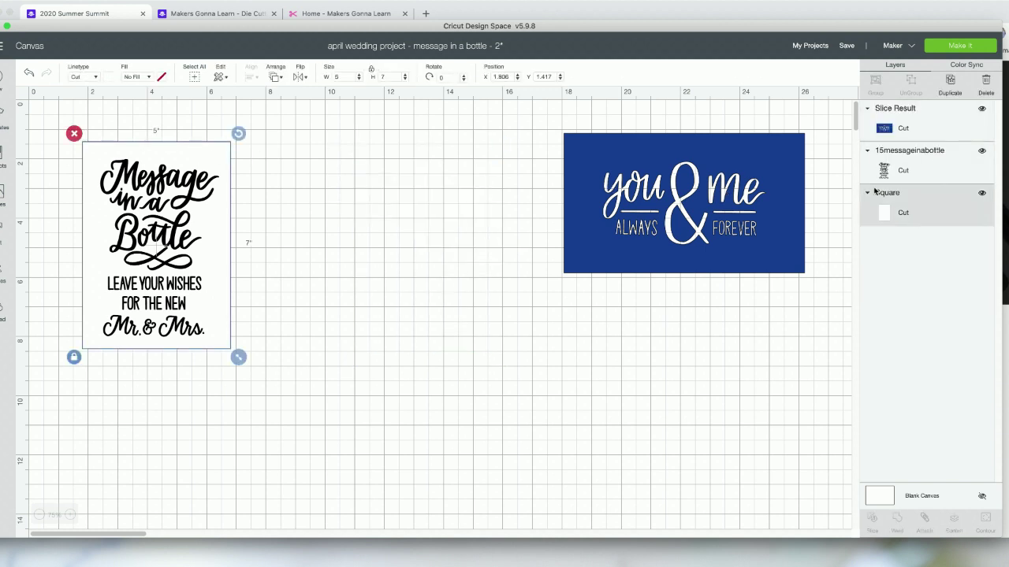
left_click(981, 193)
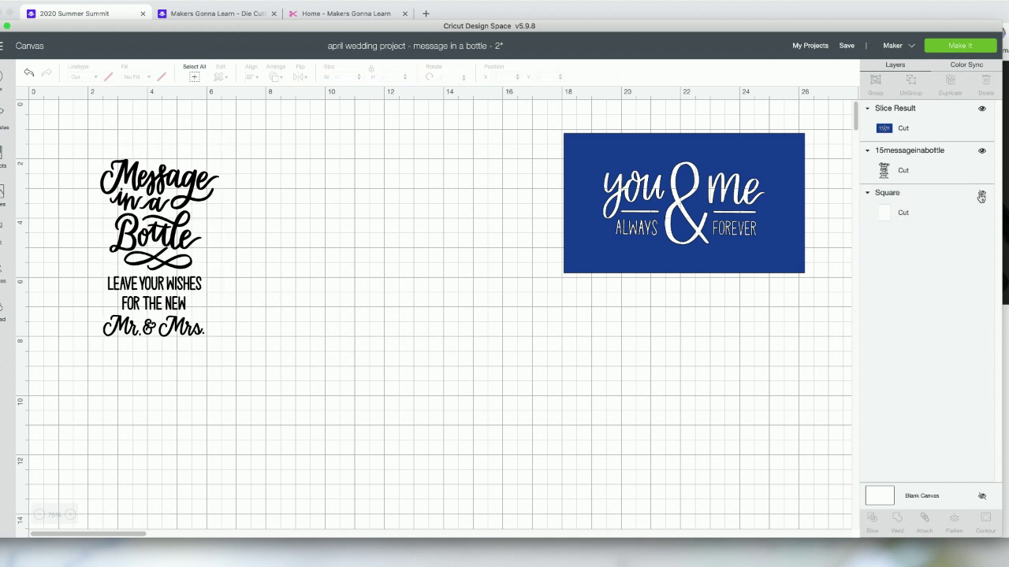
- Move the blue You & Me stencil next to the Message in a Bottle design
left_click_drag(582, 241, 286, 296)
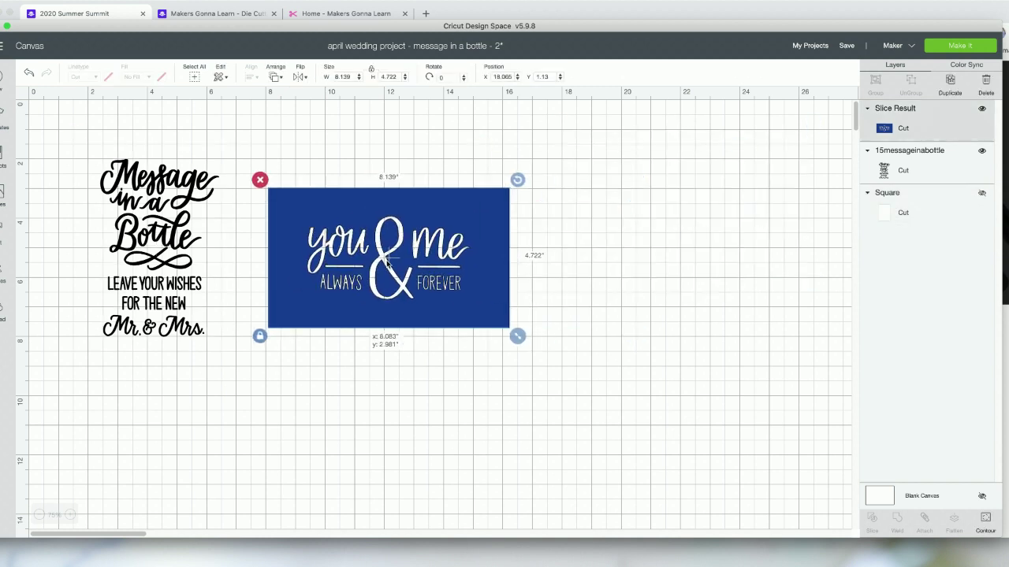
left_click(152, 229)
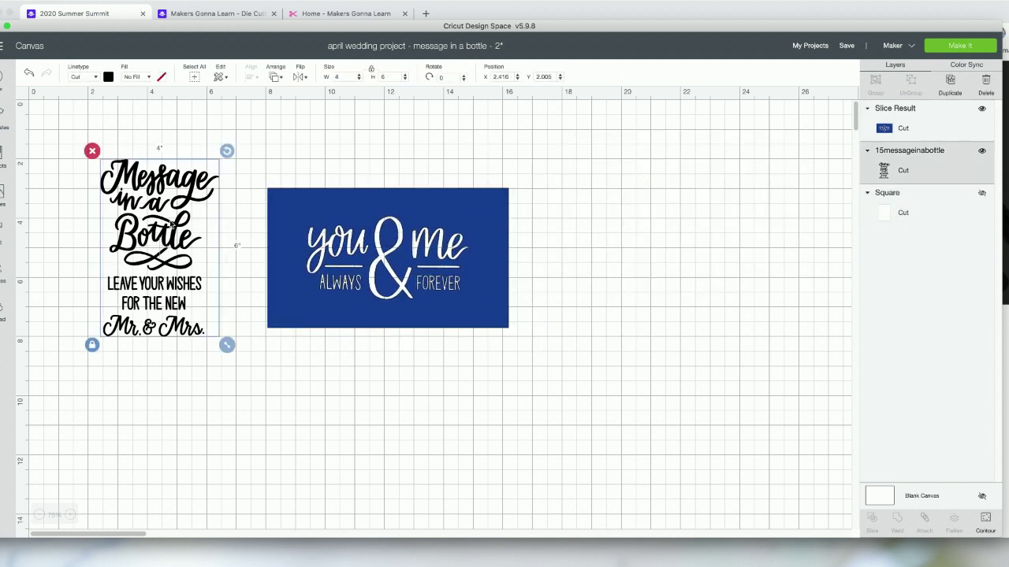
left_click(326, 242)
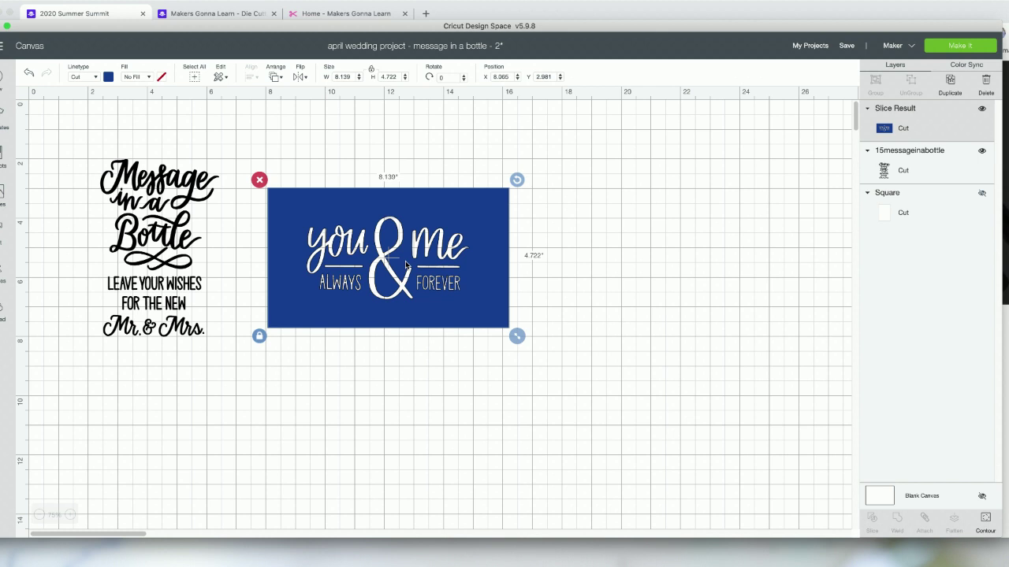
- Send the project to be made, continue past the mat preview and set the first mat's material to Vinyl
left_click(960, 47)
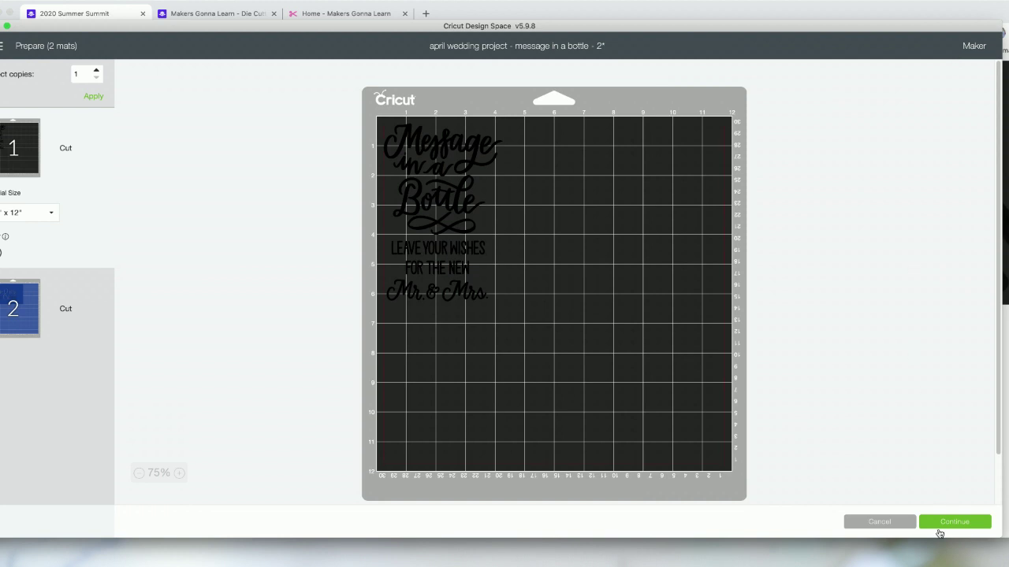
left_click(941, 523)
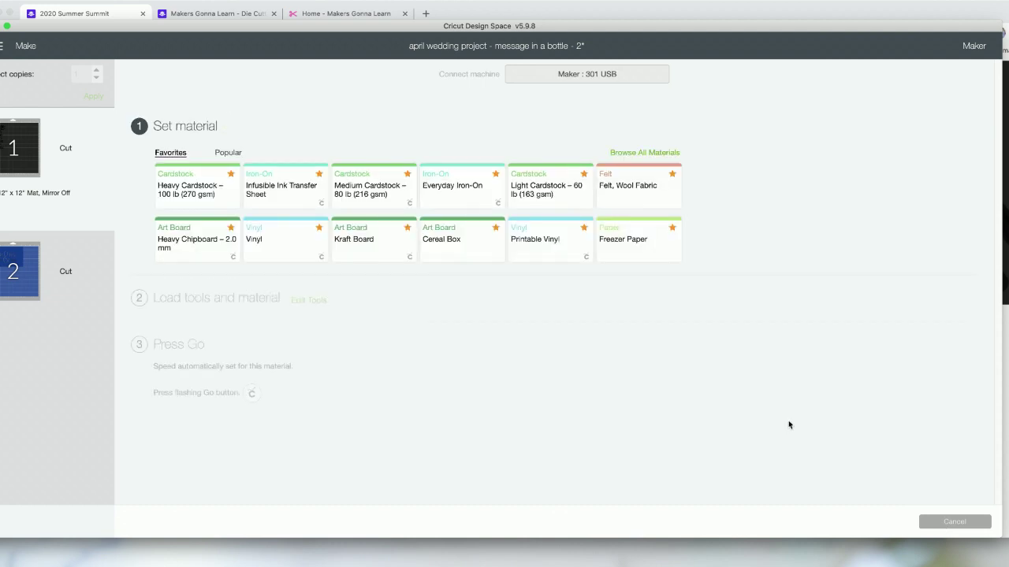
left_click(261, 229)
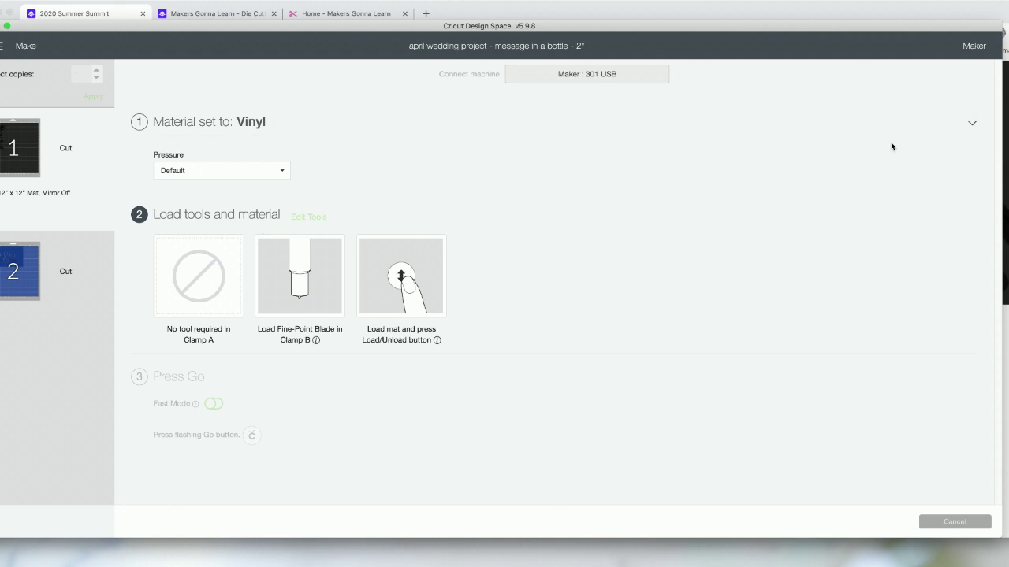
- Browse all materials and search for "premium" to review the premium vinyl options, then close the list without changing the material
left_click(968, 128)
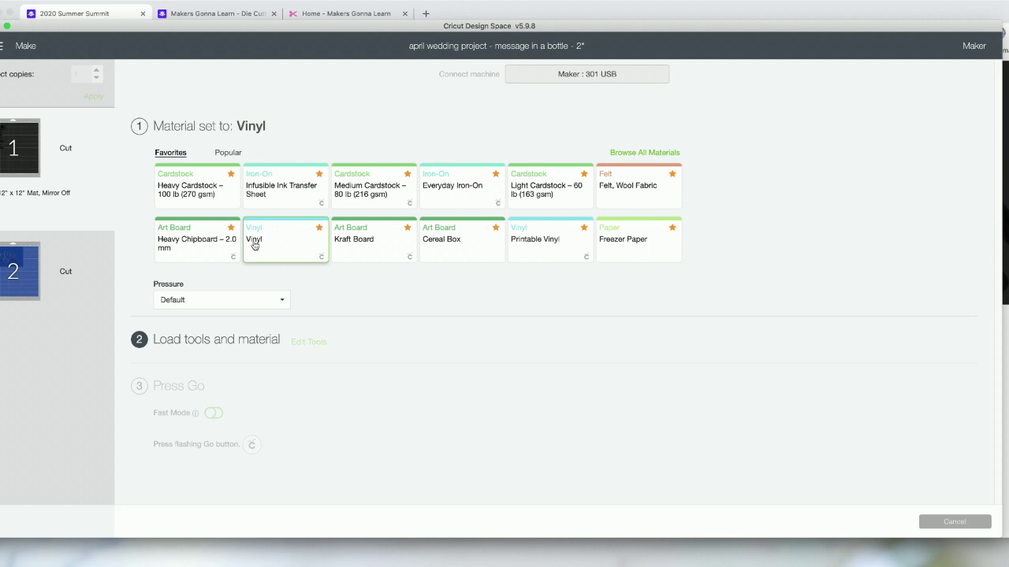
left_click(654, 152)
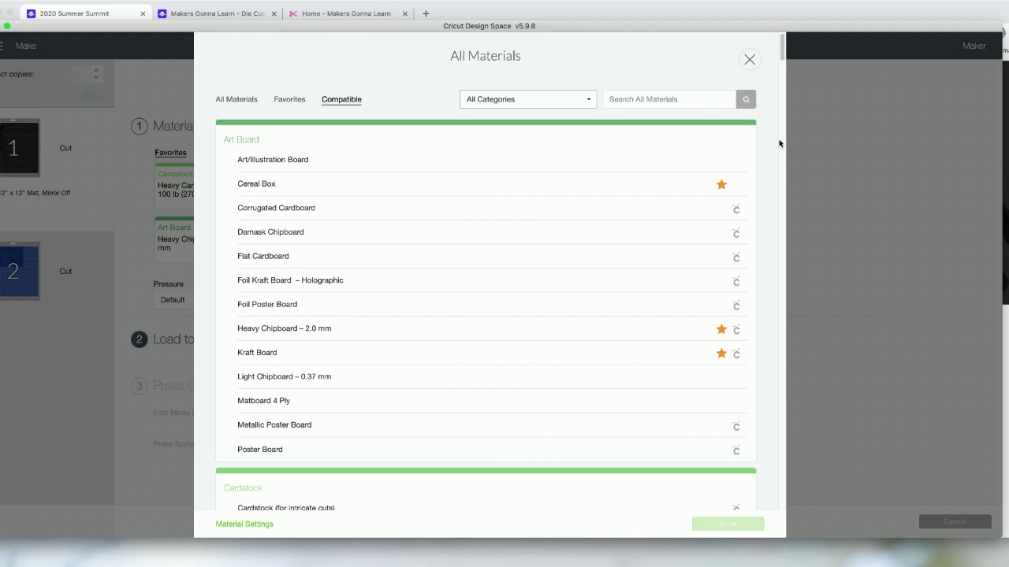
left_click(655, 103)
type("premium")
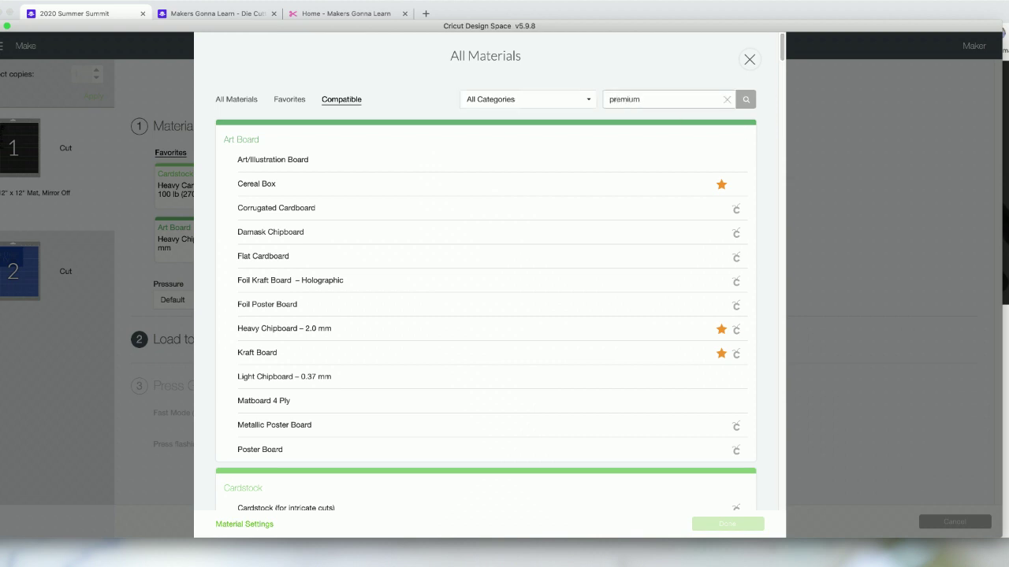
key("Return")
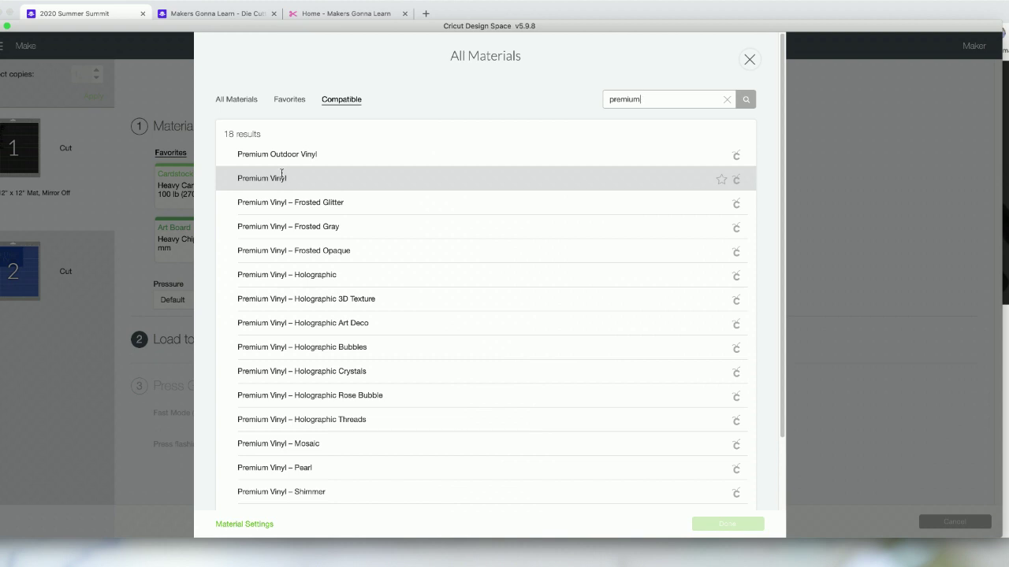
left_click(749, 59)
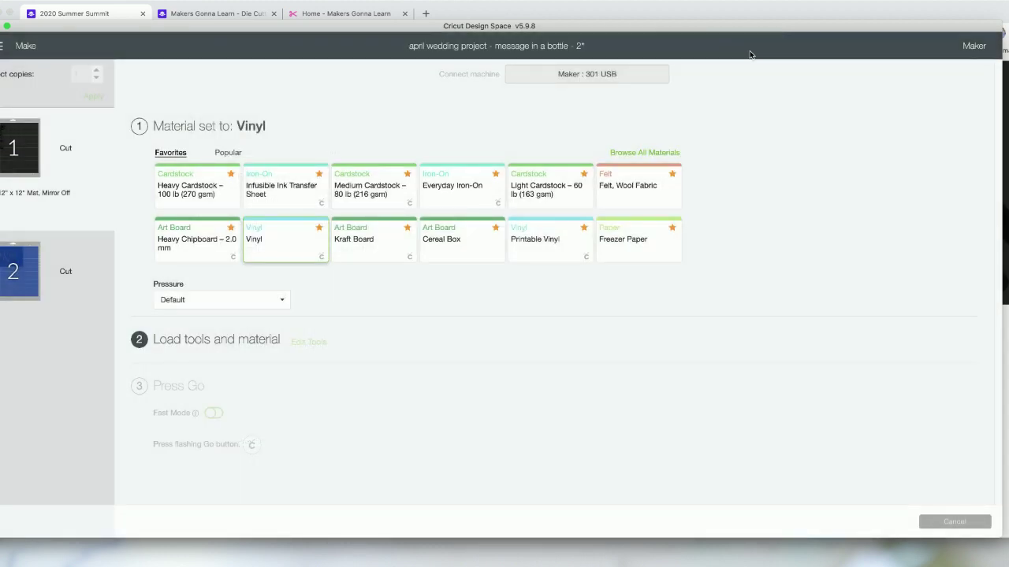